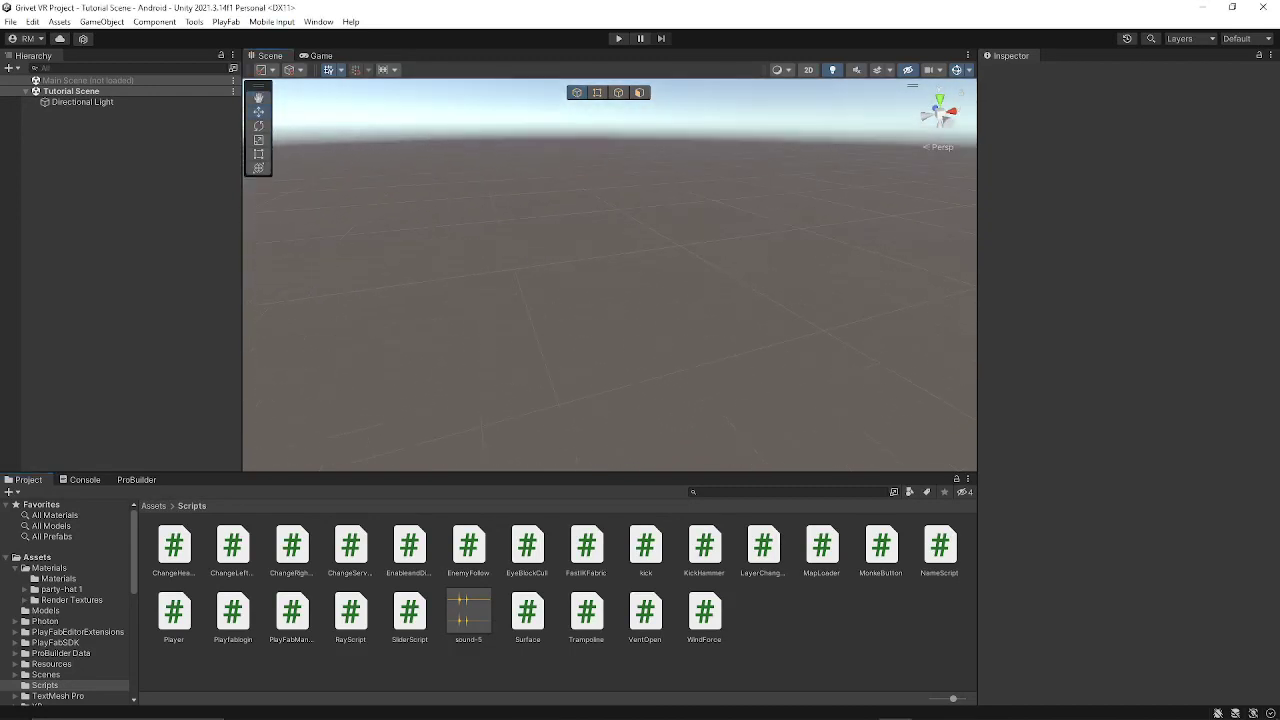
# Add a cube and stretch it into a wide, flat plane
pyautogui.click(10, 68)
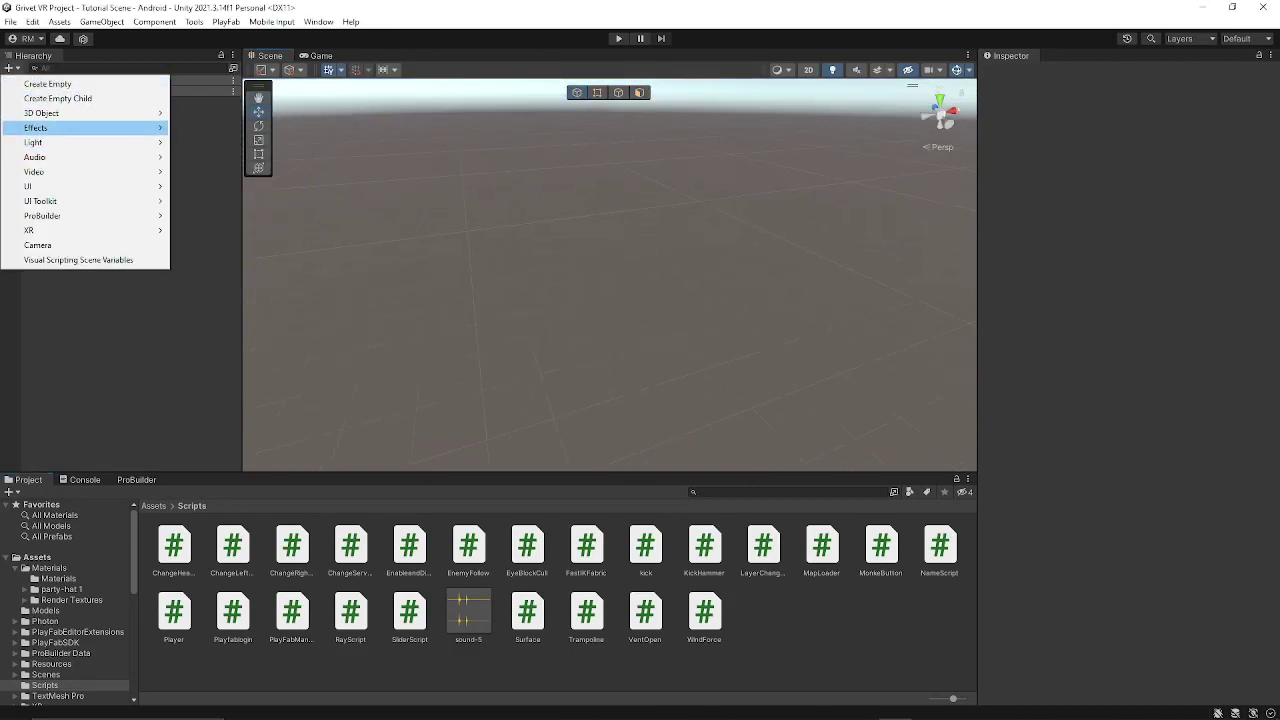
pyautogui.moveTo(60, 113)
pyautogui.click(199, 113)
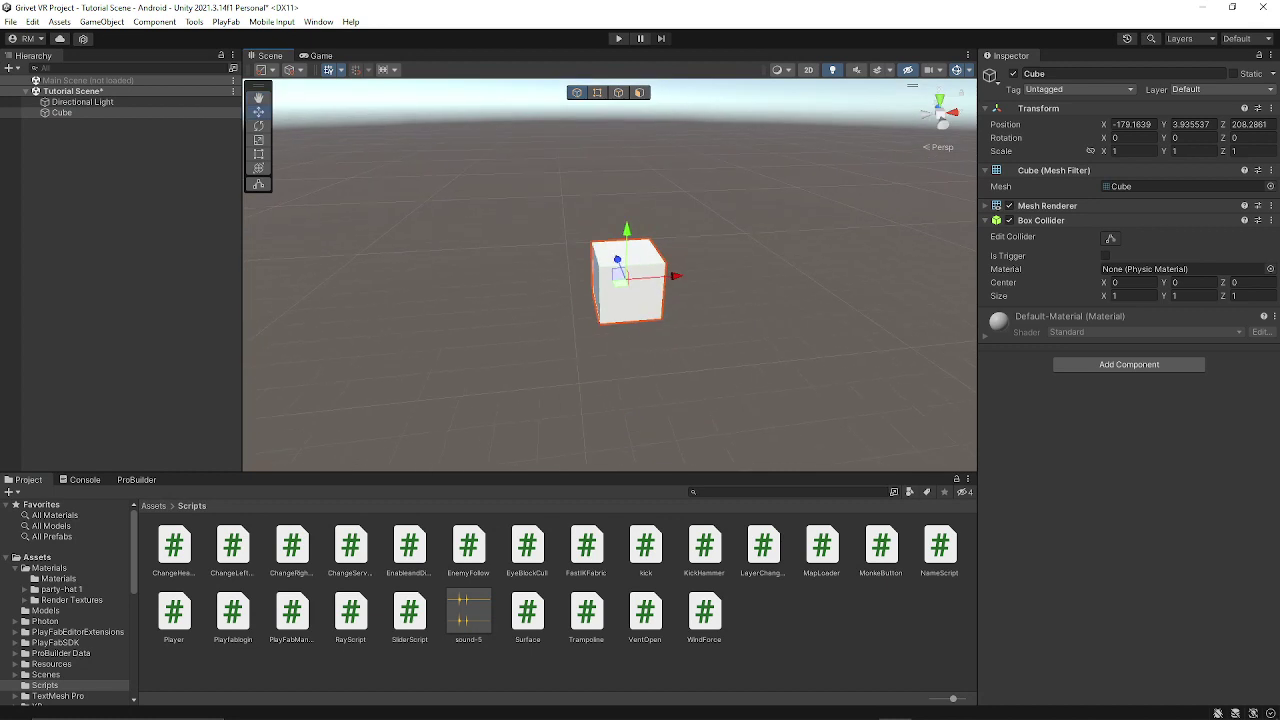
pyautogui.press('t')
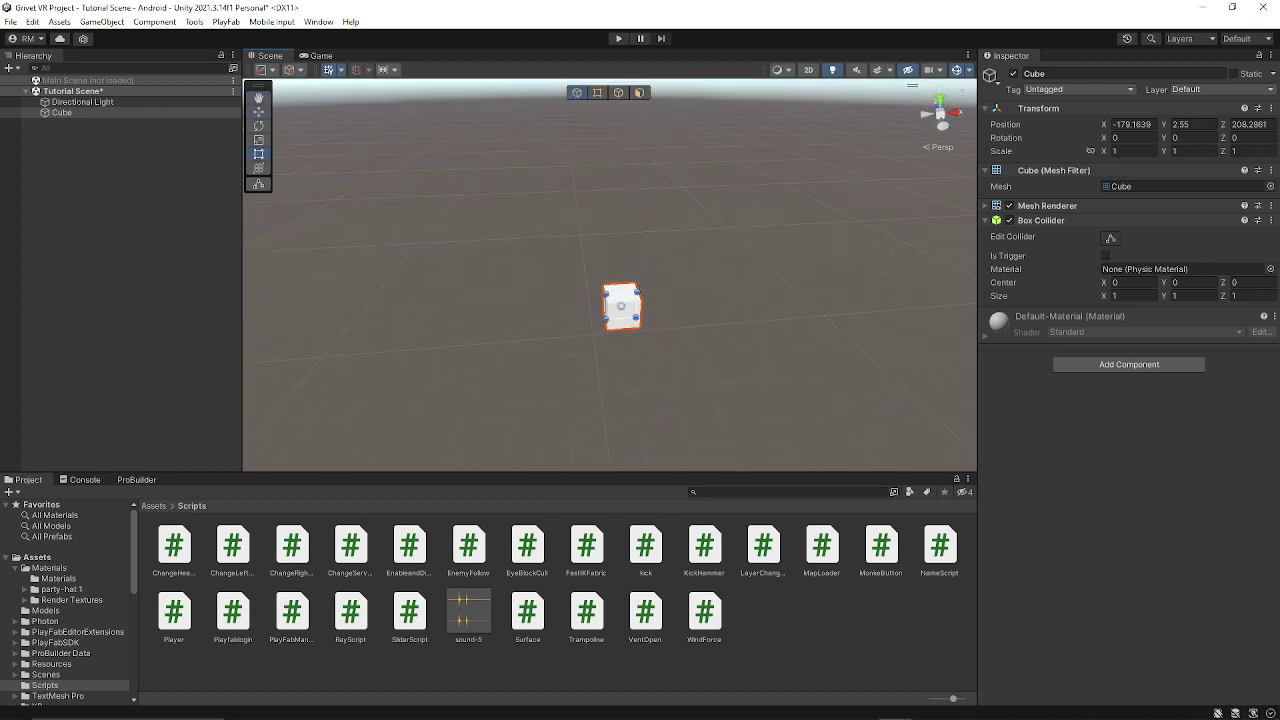
pyautogui.moveTo(621, 287); pyautogui.dragTo(575, 288)
pyautogui.moveTo(575, 288); pyautogui.dragTo(829, 259, button='right')
pyautogui.press('f')
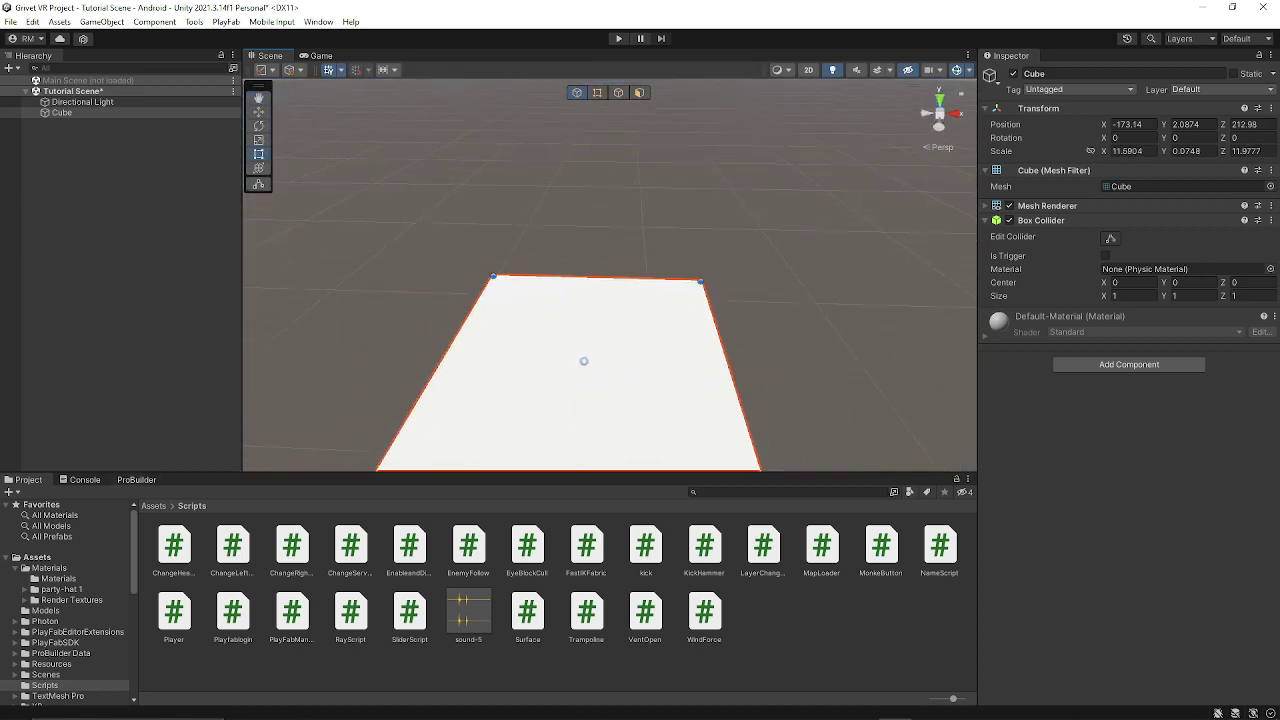
# Apply the Grass material to the plane and open the Scripts folder
pyautogui.click(49, 567)
pyautogui.moveTo(232, 610); pyautogui.dragTo(580, 380)
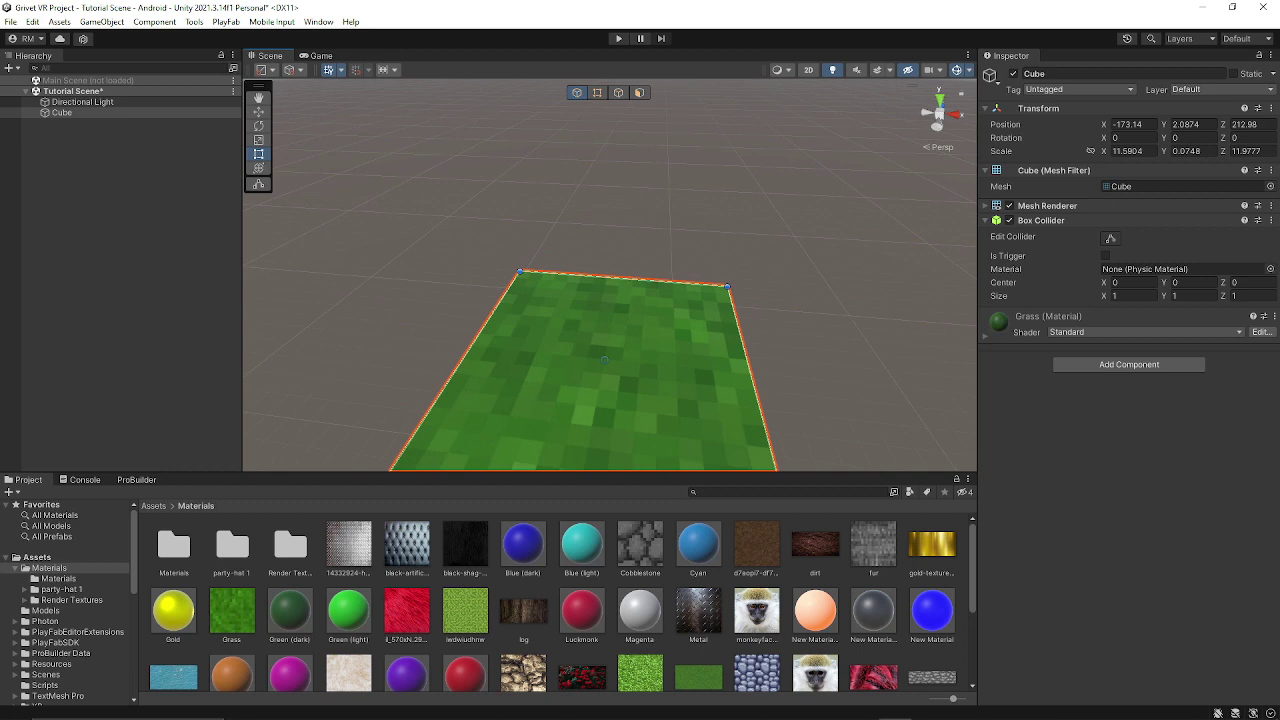
pyautogui.click(45, 674)
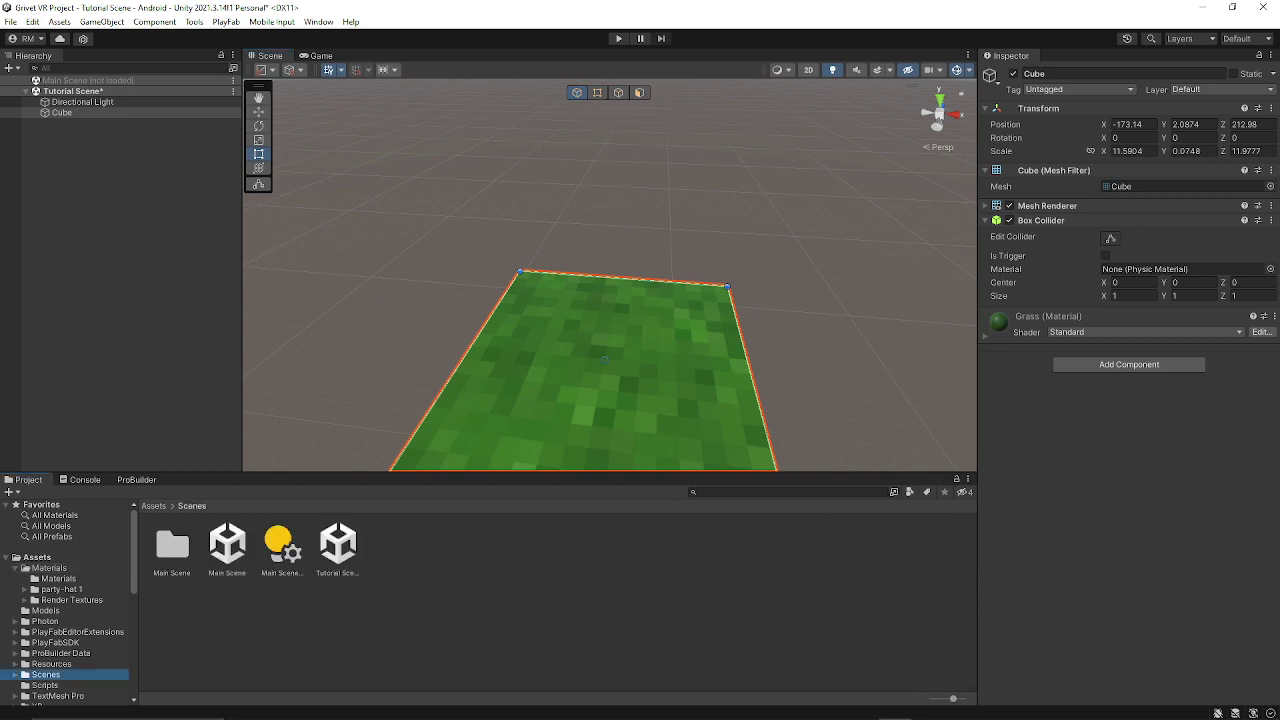
pyautogui.click(45, 685)
pyautogui.moveTo(600, 350); pyautogui.dragTo(600, 320, button='right')
pyautogui.click(800, 220)
# Open MonkeButton.cs in the code editor to review its material and sound trigger code
pyautogui.doubleClick(881, 545)
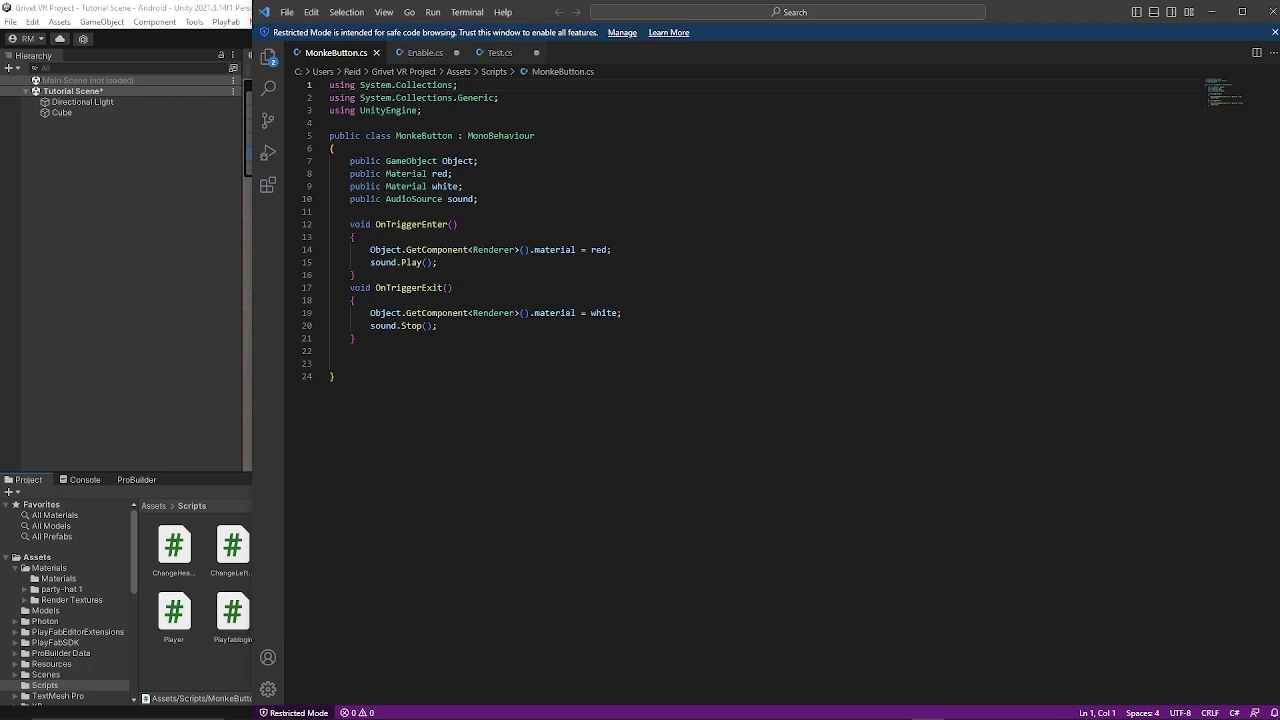
# Return to Unity and frame the grass plane in the scene view
pyautogui.click(1267, 11)
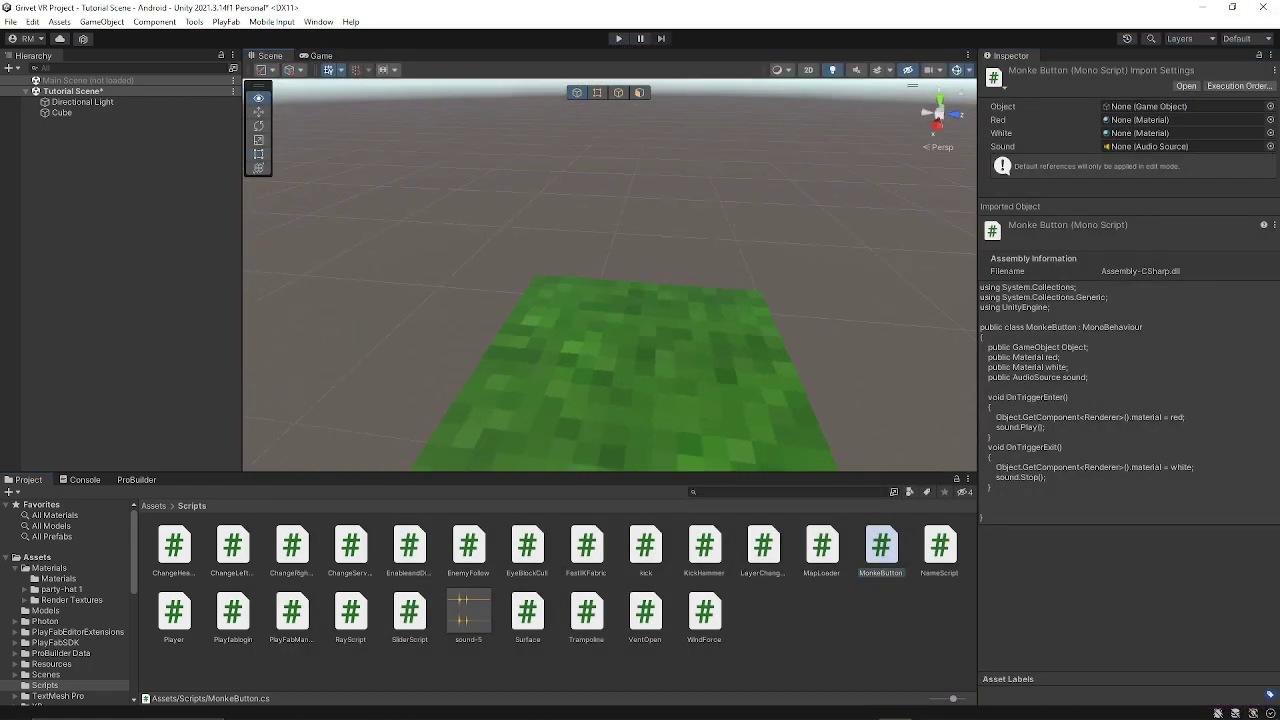
pyautogui.click(560, 320)
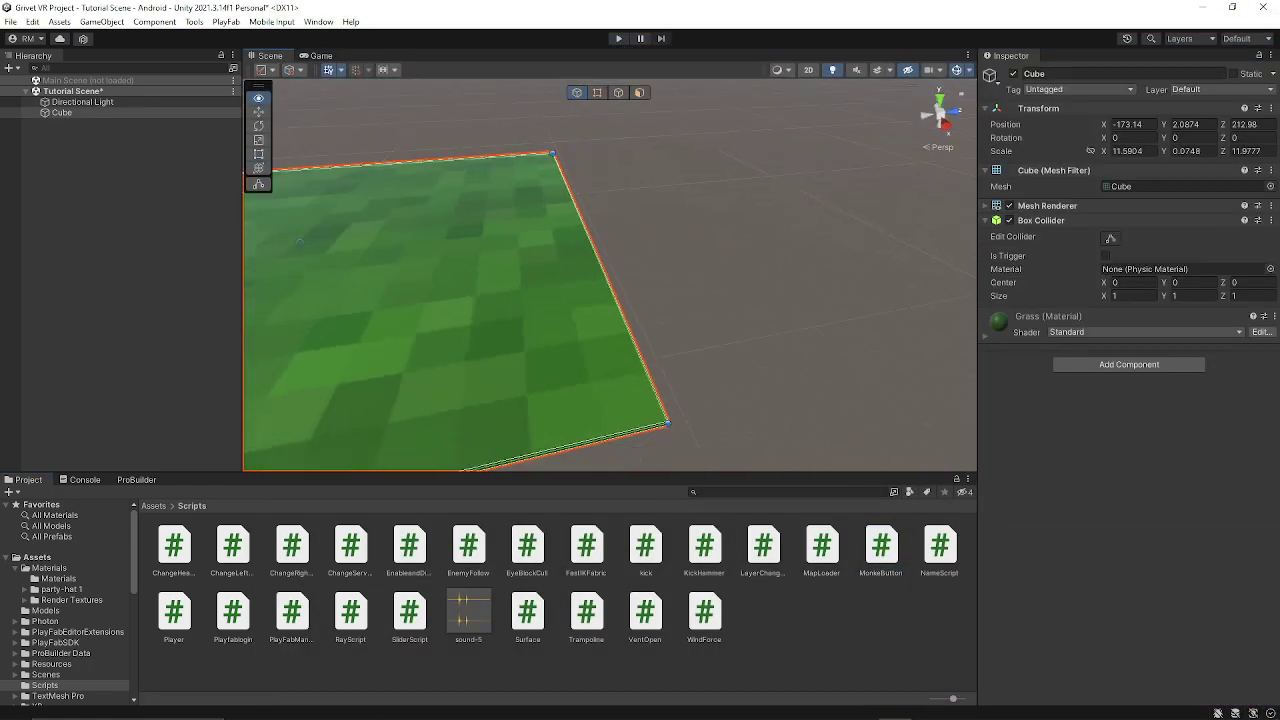
pyautogui.press('f')
pyautogui.scroll(-3, 610, 270)
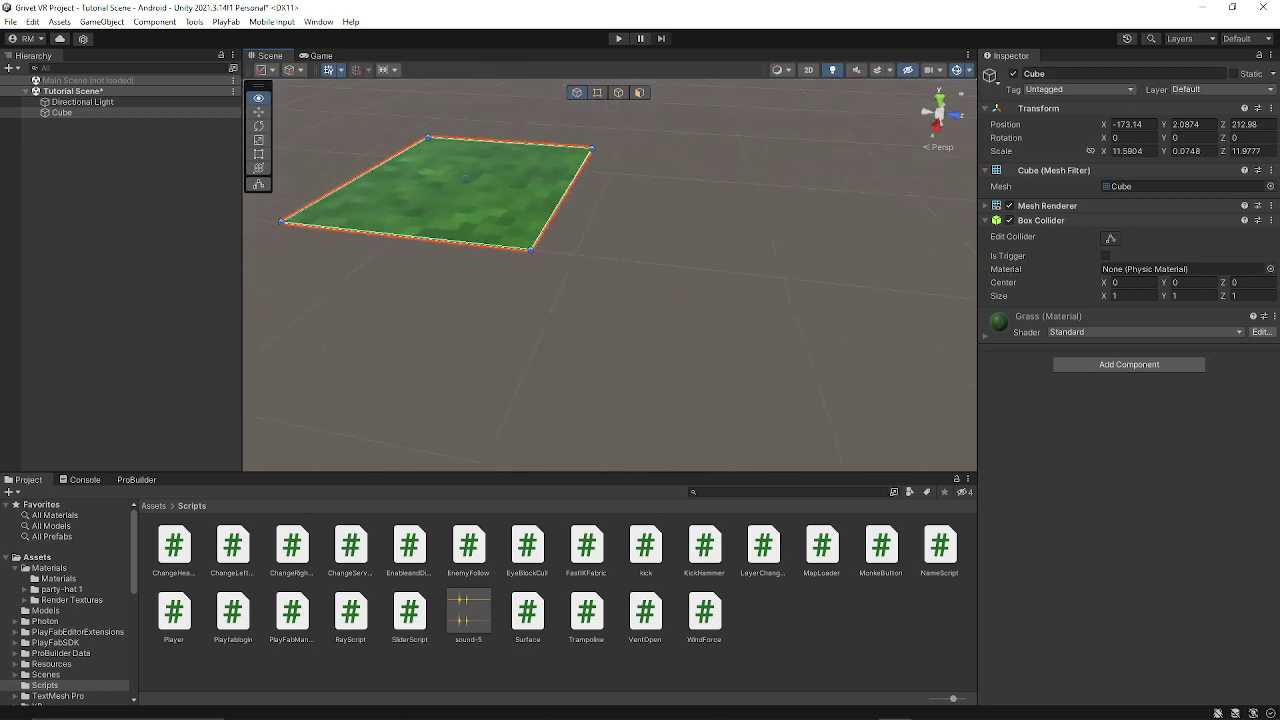
pyautogui.click(480, 260)
pyautogui.press('f')
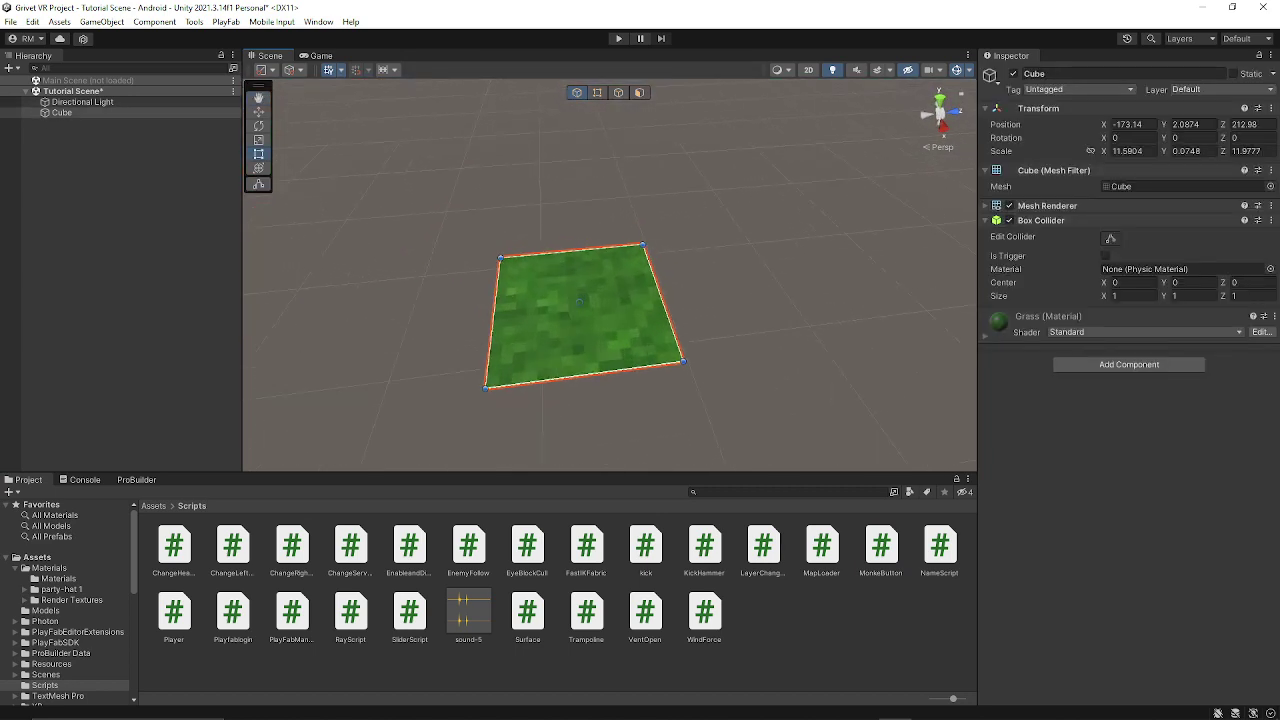
pyautogui.click(800, 400)
pyautogui.scroll(3, 610, 270)
pyautogui.keyDown('alt'); pyautogui.moveTo(610, 270); pyautogui.dragTo(500, 295); pyautogui.keyUp('alt')
pyautogui.scroll(3, 610, 270)
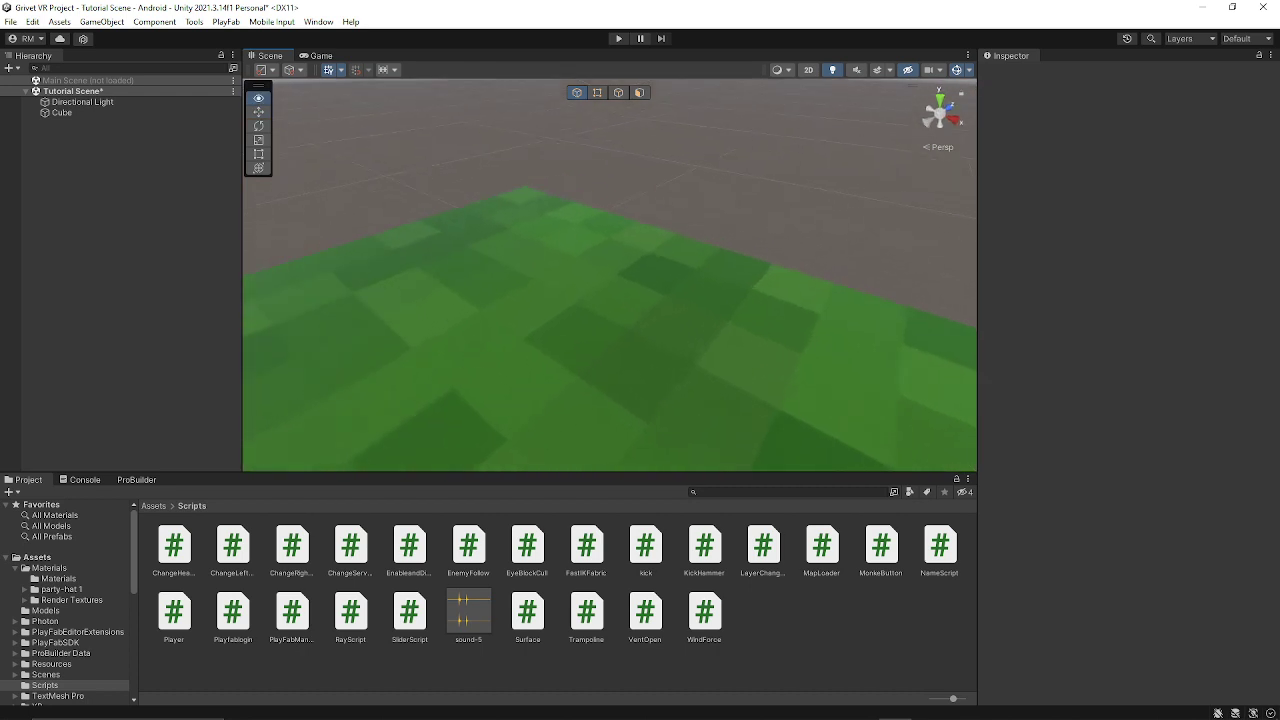
# Add a ProBuilder cube and reshape it into a 1.91 × 0.41 × 1.51 slab on the grass
pyautogui.click(9, 68)
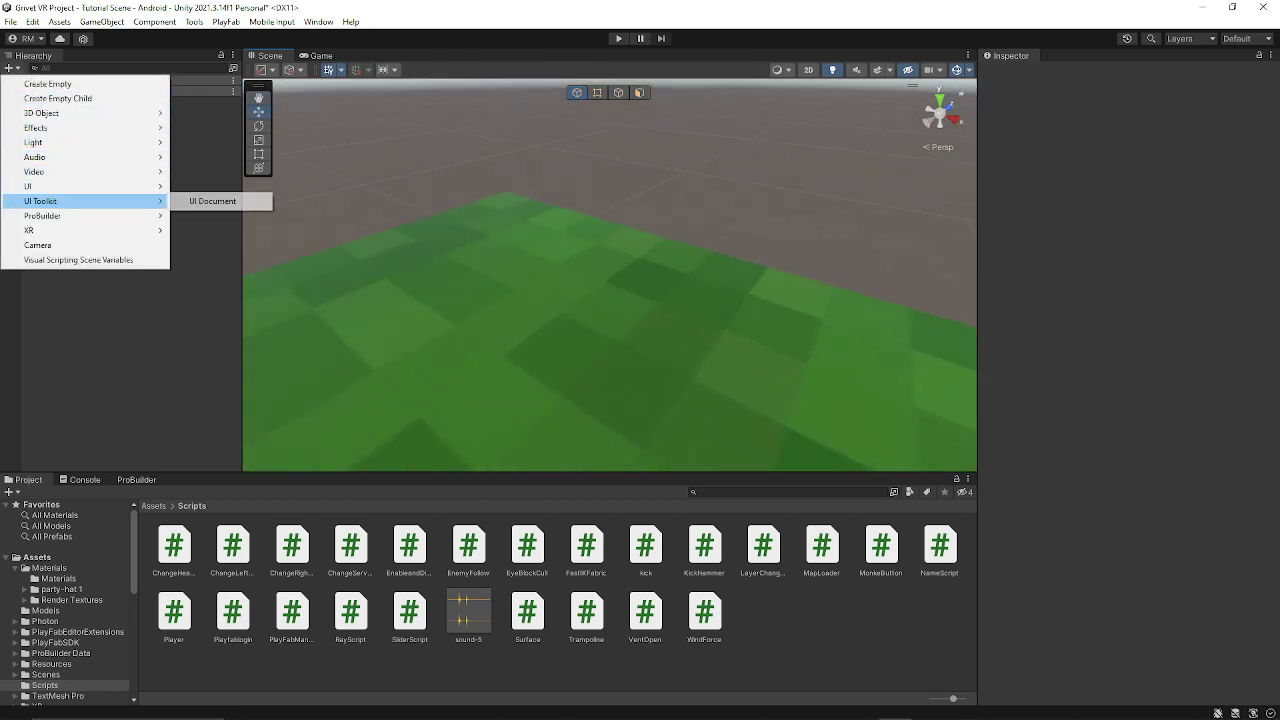
pyautogui.moveTo(60, 215)
pyautogui.click(200, 215)
pyautogui.scroll(-5, 610, 270)
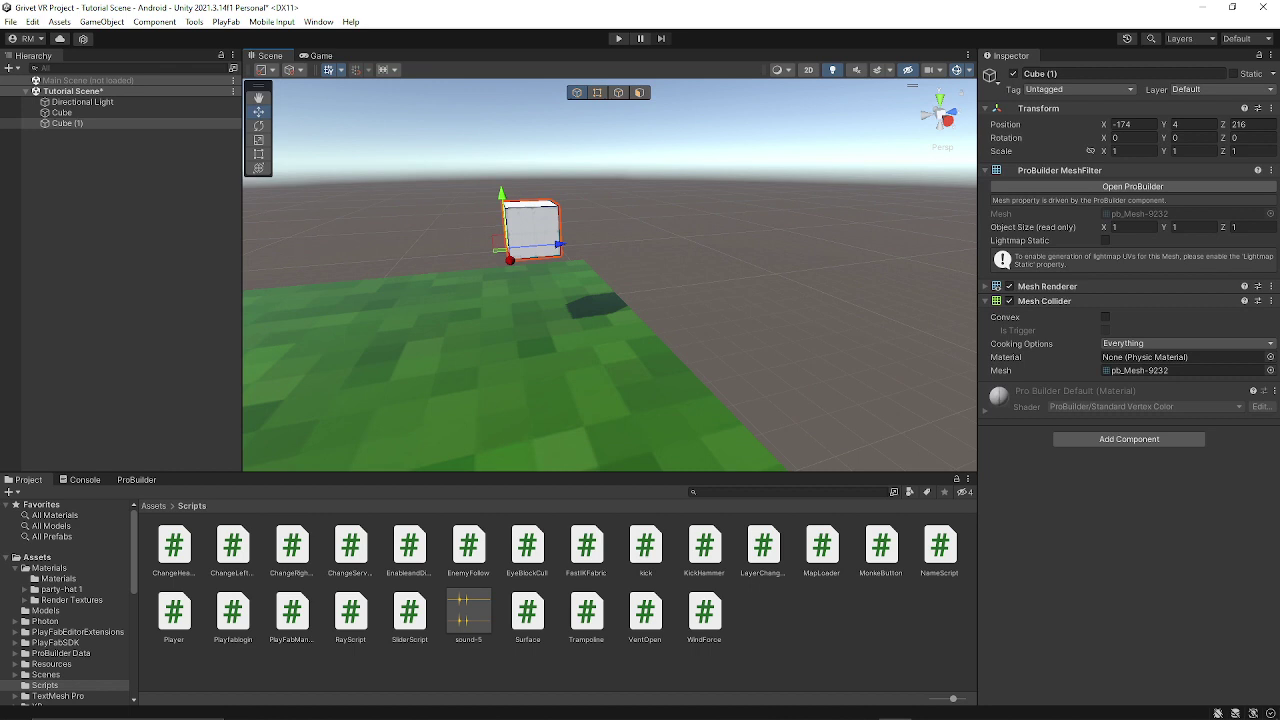
pyautogui.moveTo(504, 212); pyautogui.dragTo(506, 274)
pyautogui.moveTo(506, 274); pyautogui.dragTo(520, 300, button='right')
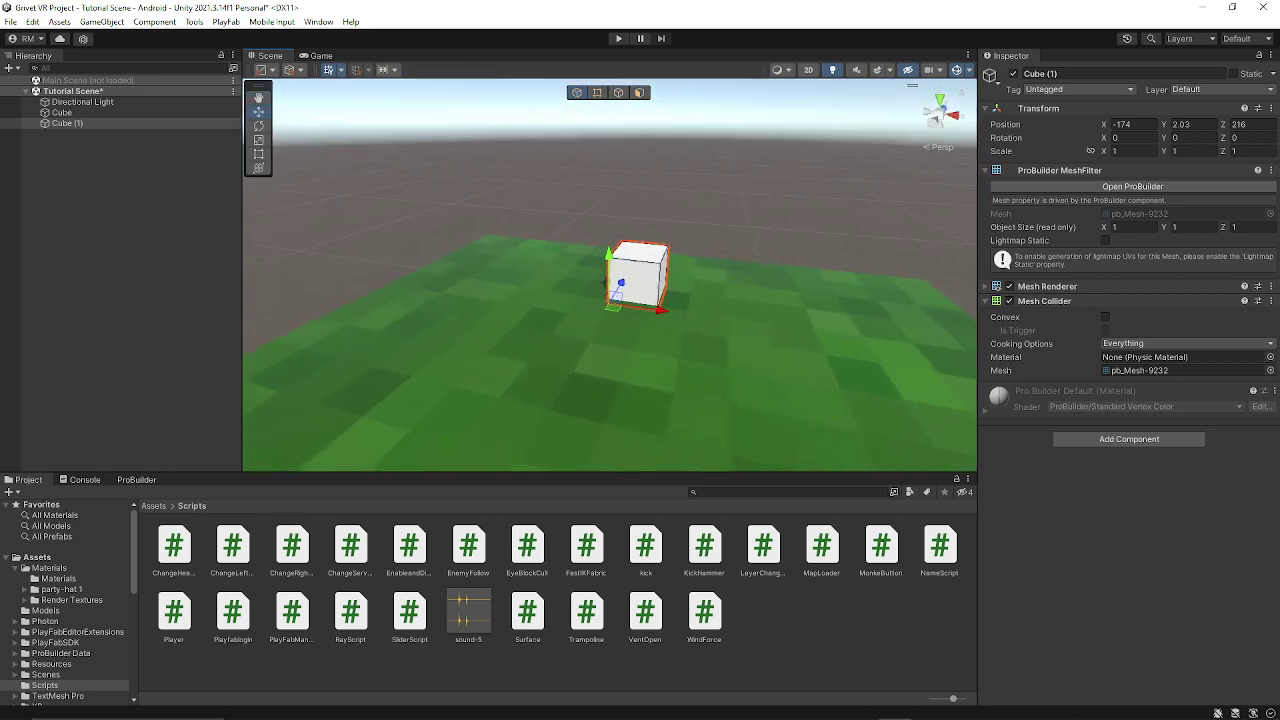
pyautogui.moveTo(1165, 151)
pyautogui.mouseDown()
pyautogui.moveTo(1125, 151)
pyautogui.moveTo(1148, 151)
pyautogui.mouseUp()
pyautogui.moveTo(641, 281); pyautogui.dragTo(631, 287)
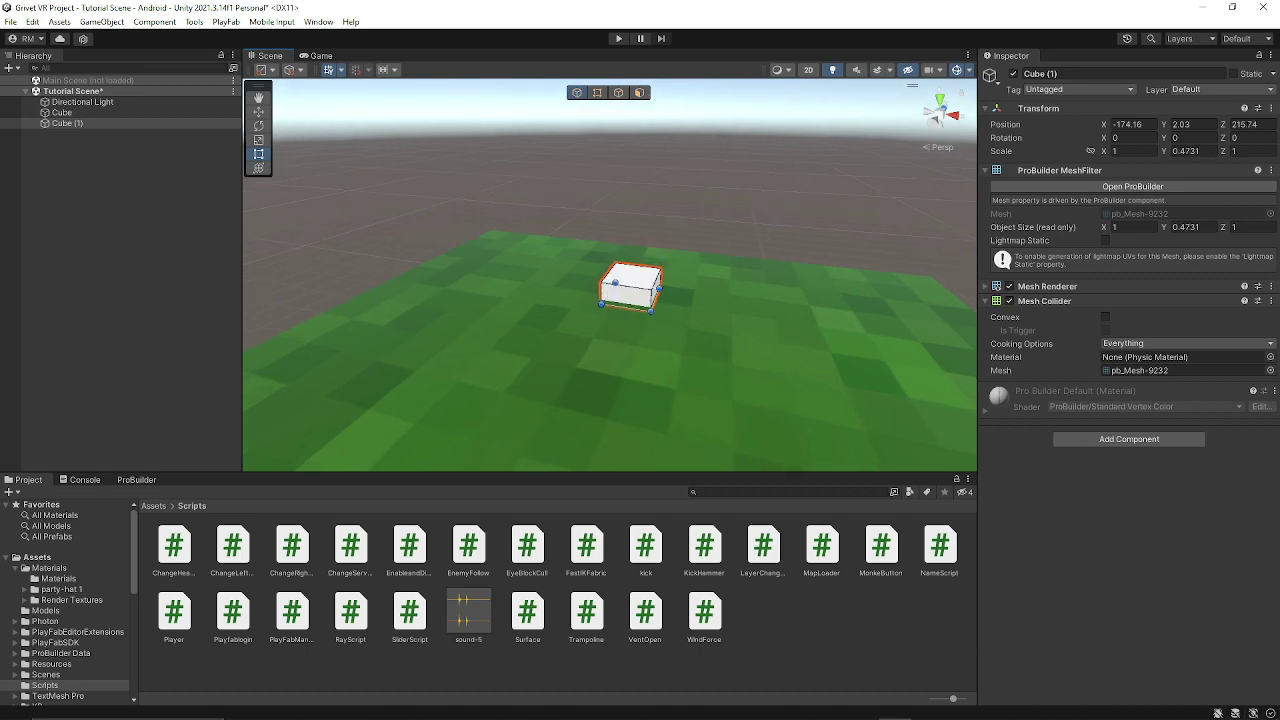
pyautogui.scroll(3, 610, 275)
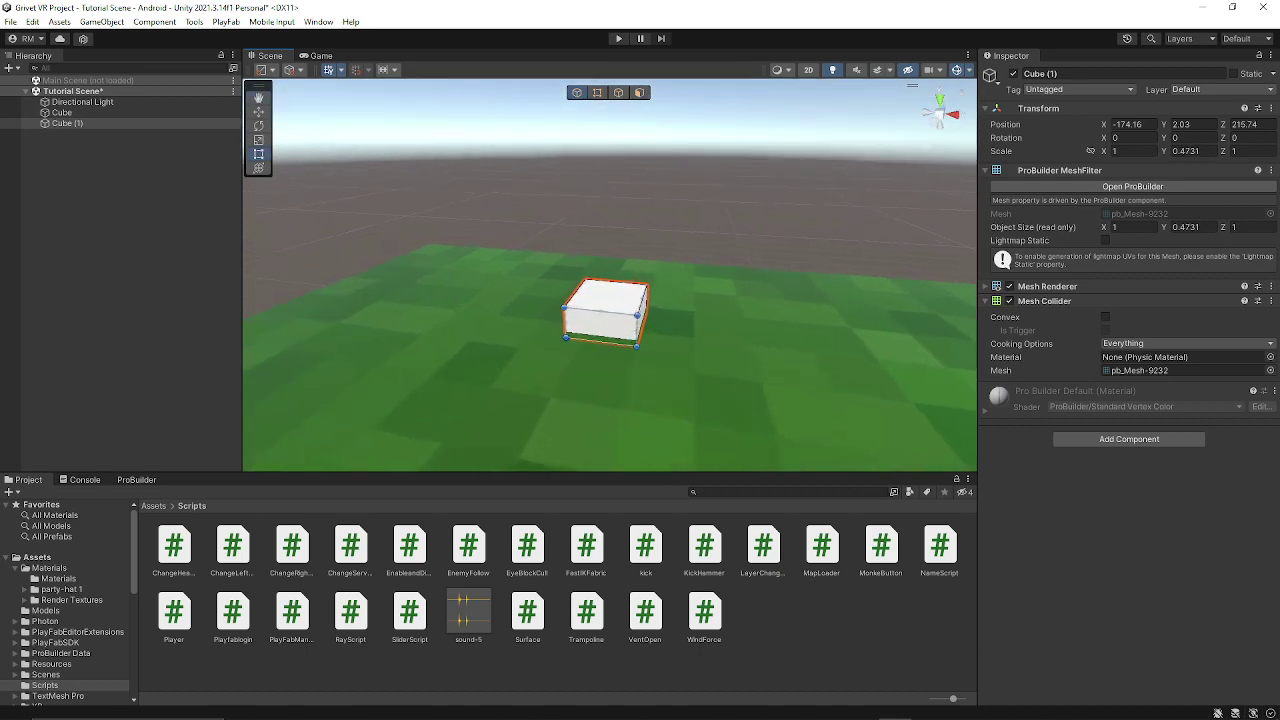
pyautogui.moveTo(566, 338); pyautogui.dragTo(500, 366)
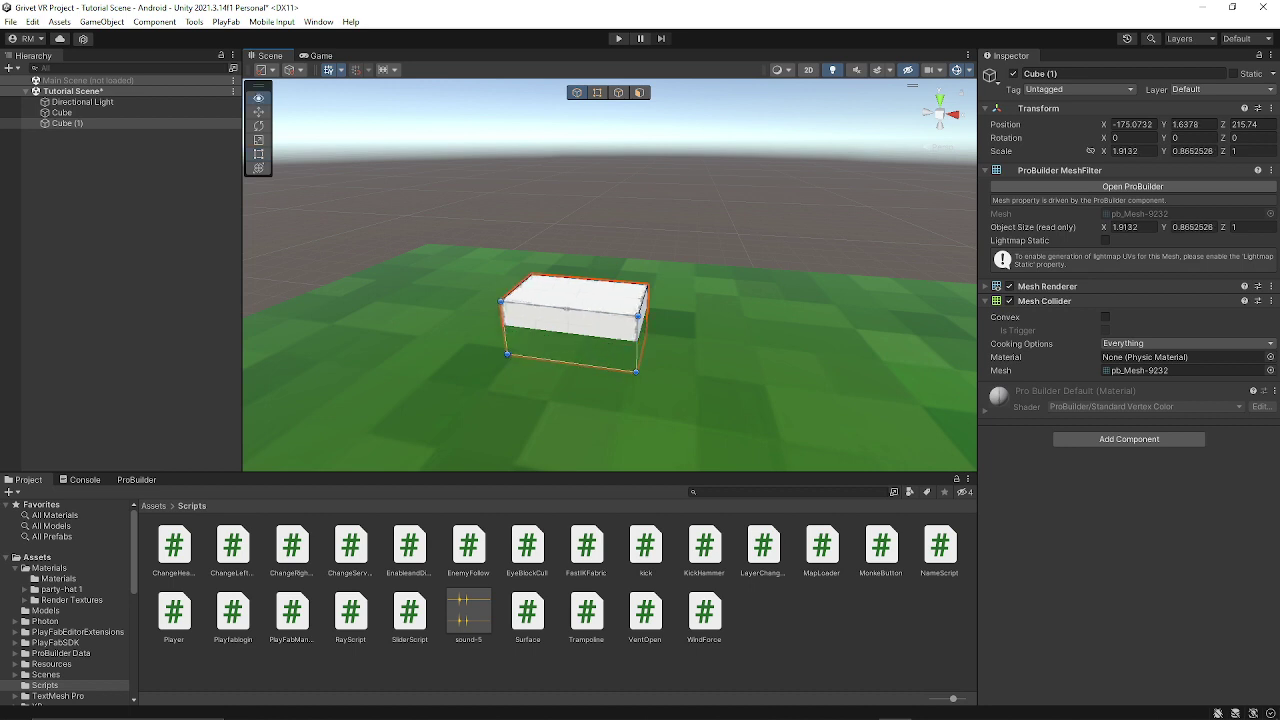
pyautogui.click(760, 250)
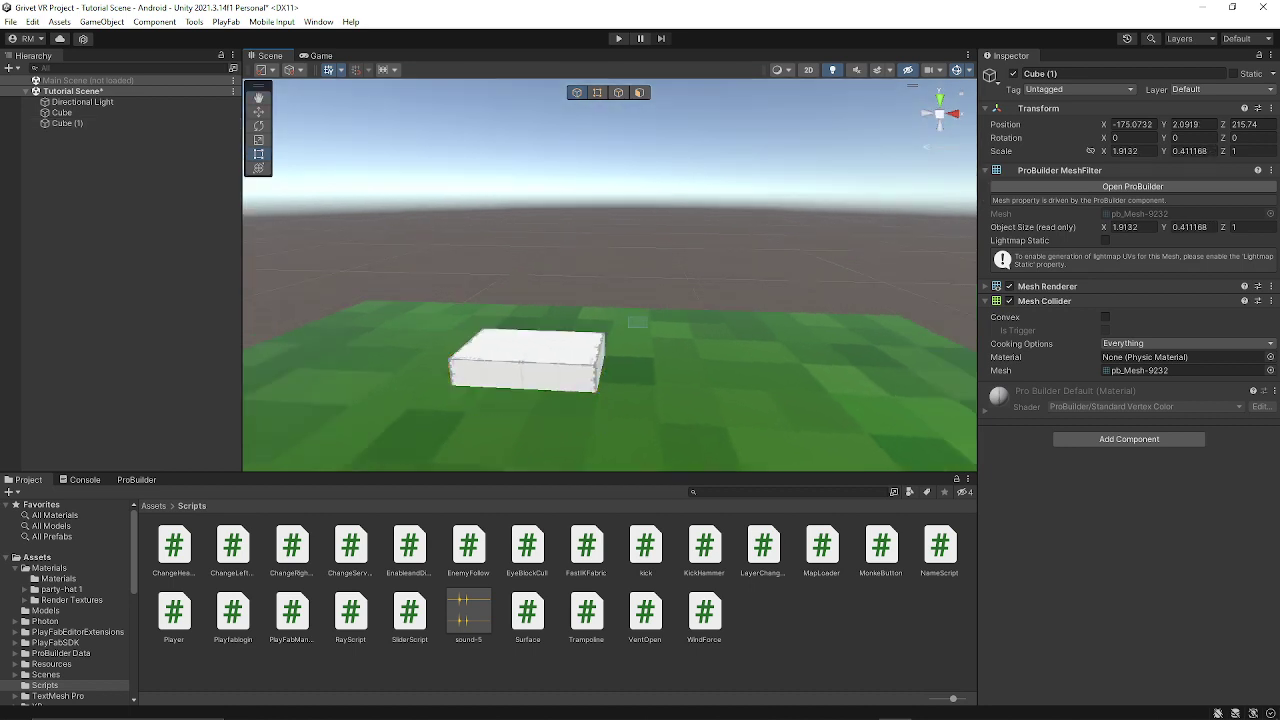
# Apply the Grass material to Cube (1)
pyautogui.moveTo(610, 280); pyautogui.dragTo(610, 280, button='right')
pyautogui.click(560, 300)
pyautogui.click(760, 250)
pyautogui.click(640, 300)
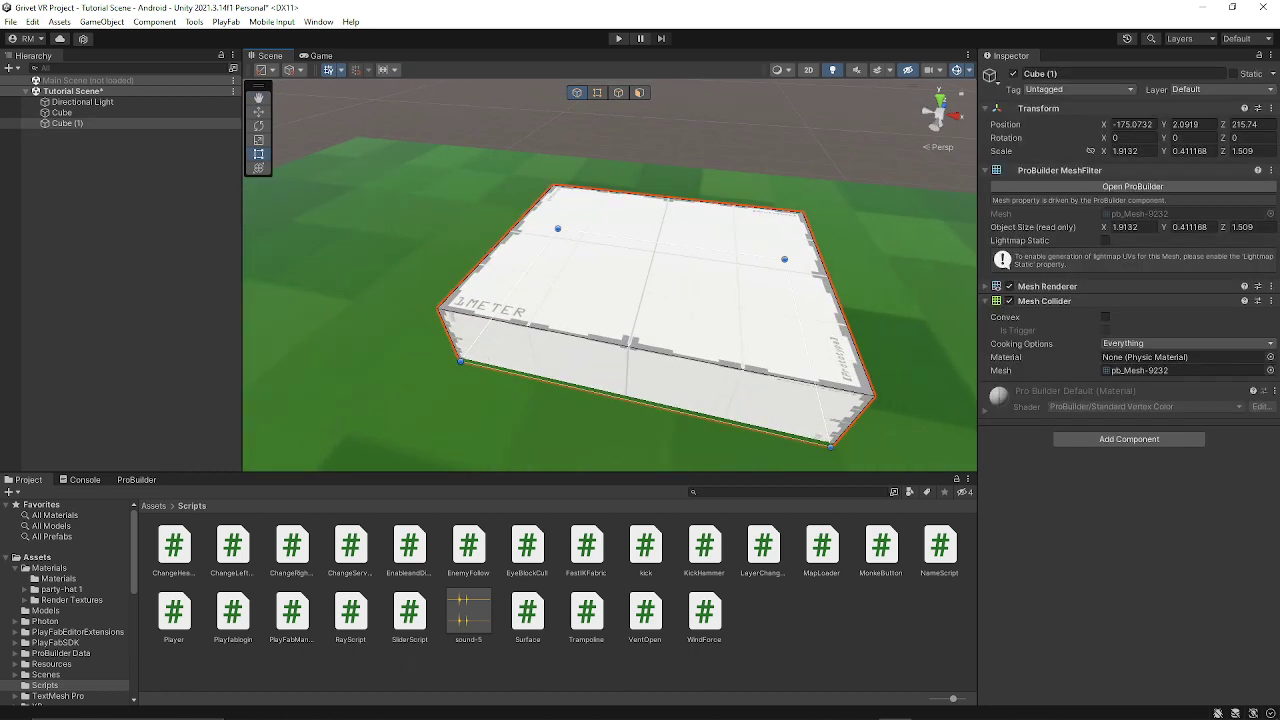
pyautogui.click(49, 567)
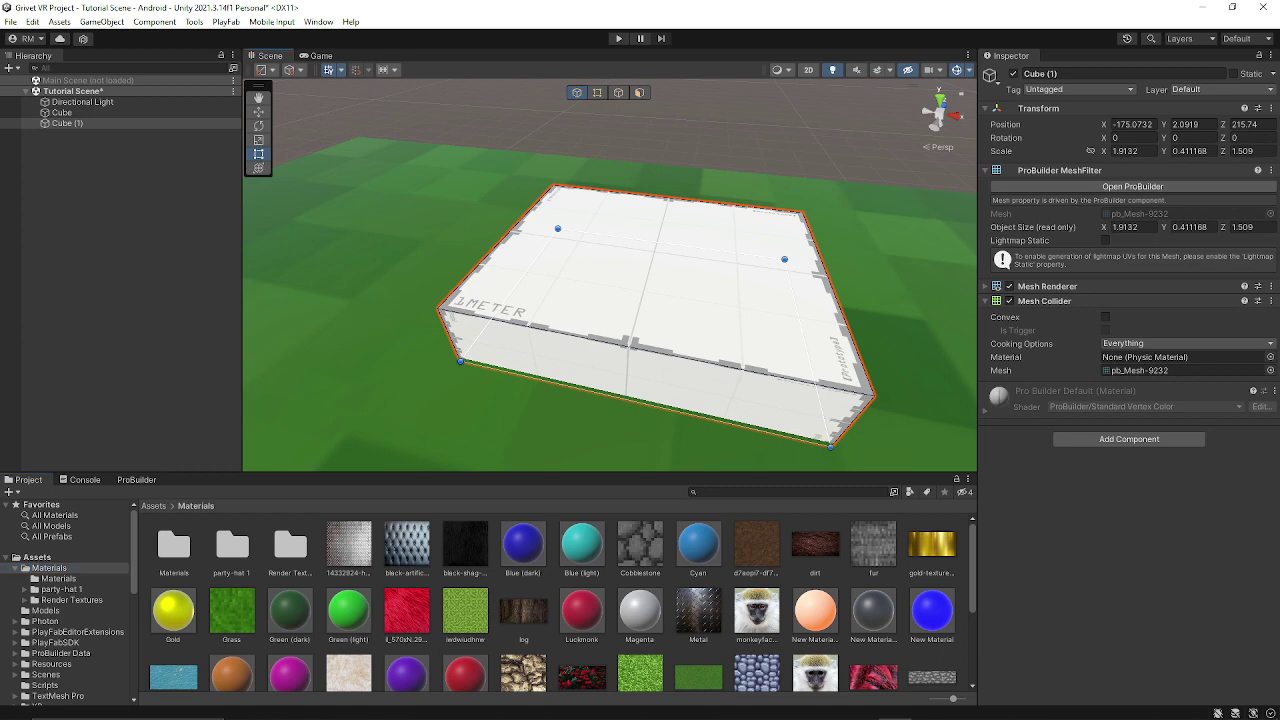
pyautogui.moveTo(231, 611); pyautogui.dragTo(640, 300)
pyautogui.moveTo(610, 280); pyautogui.dragTo(610, 280, button='right')
# Replace Cube (1)'s Mesh Collider with a Box Collider
pyautogui.click(1271, 300)
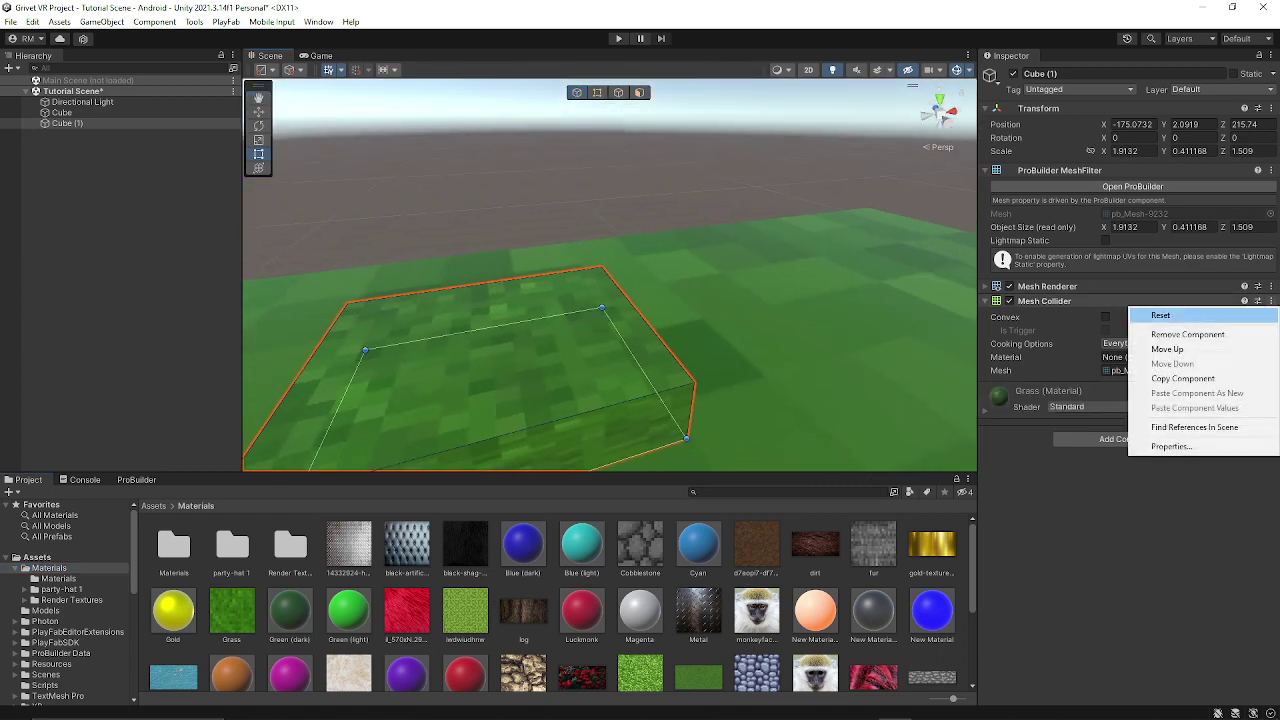
pyautogui.click(1180, 333)
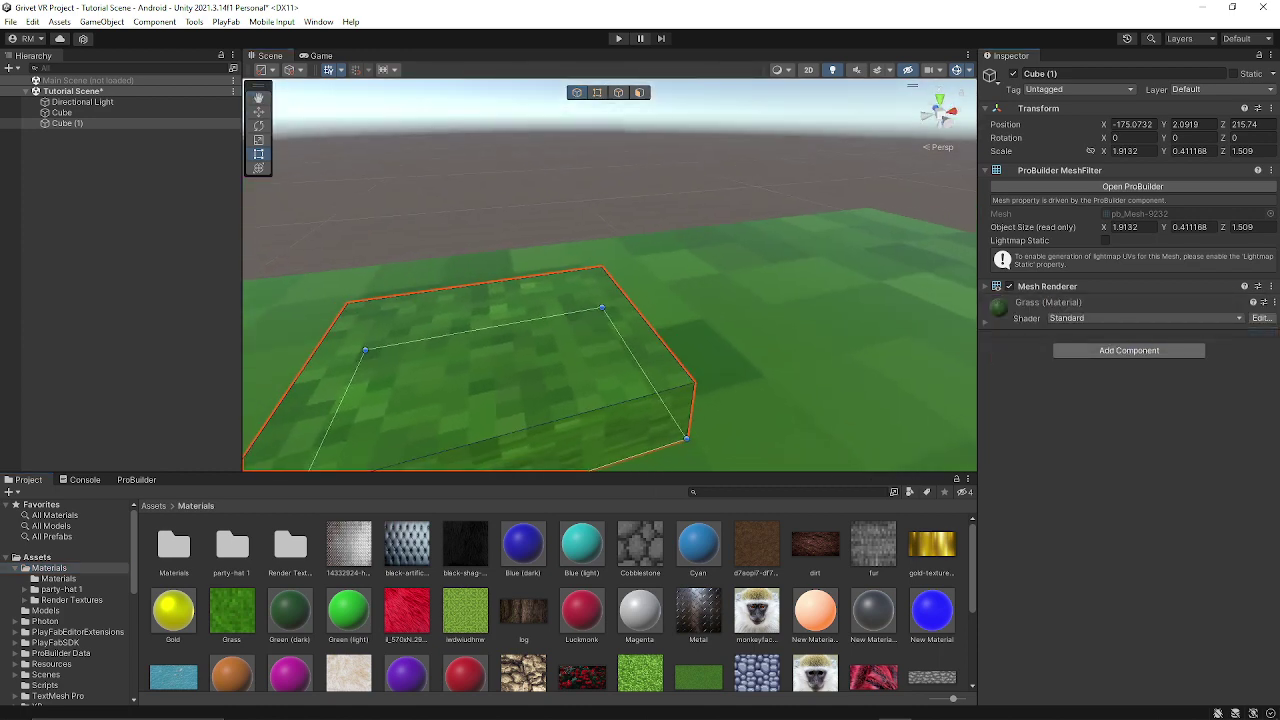
pyautogui.click(1129, 350)
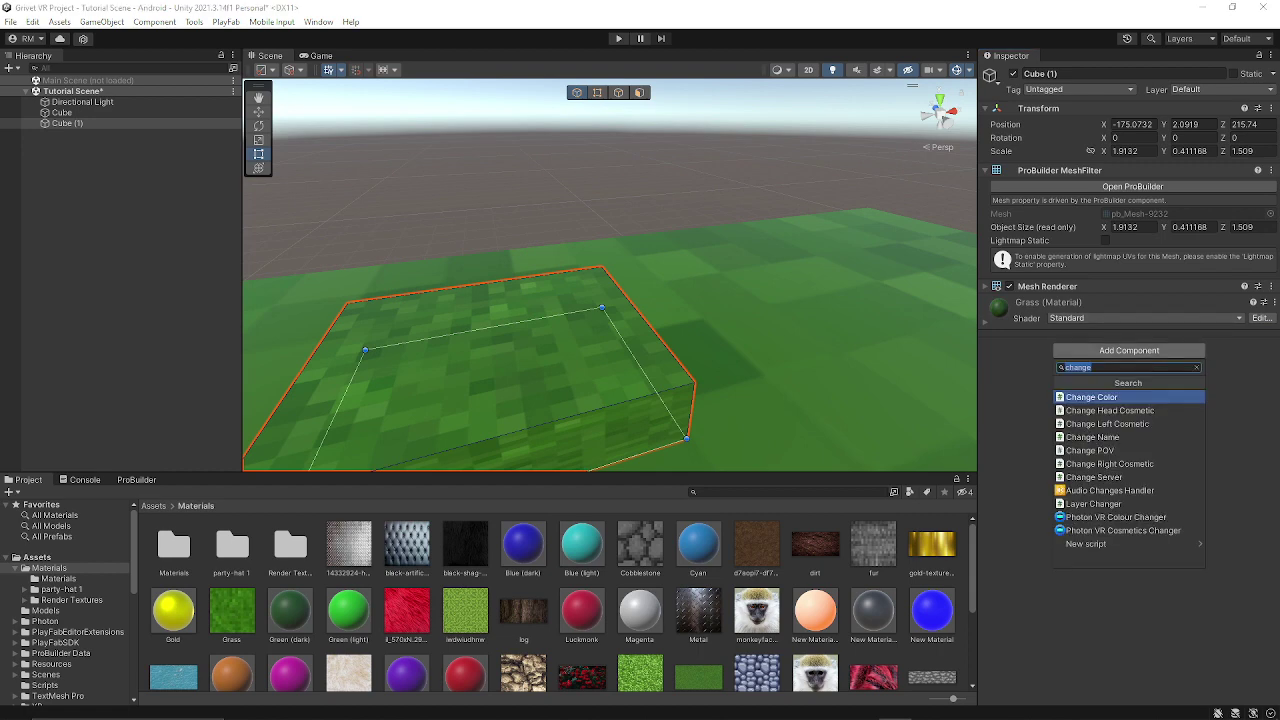
pyautogui.write('box')
pyautogui.press('Return')
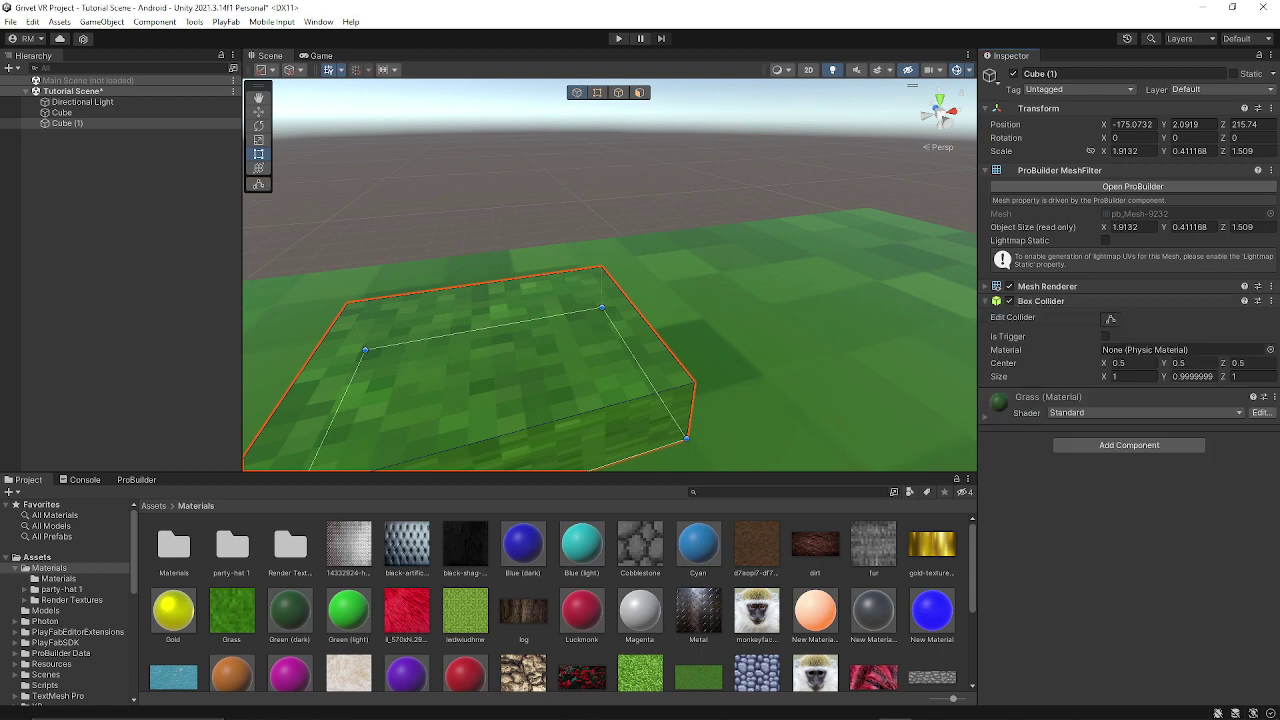
# Apply the Magenta material to the small cube
pyautogui.scroll(-3, 610, 275)
pyautogui.press('w')
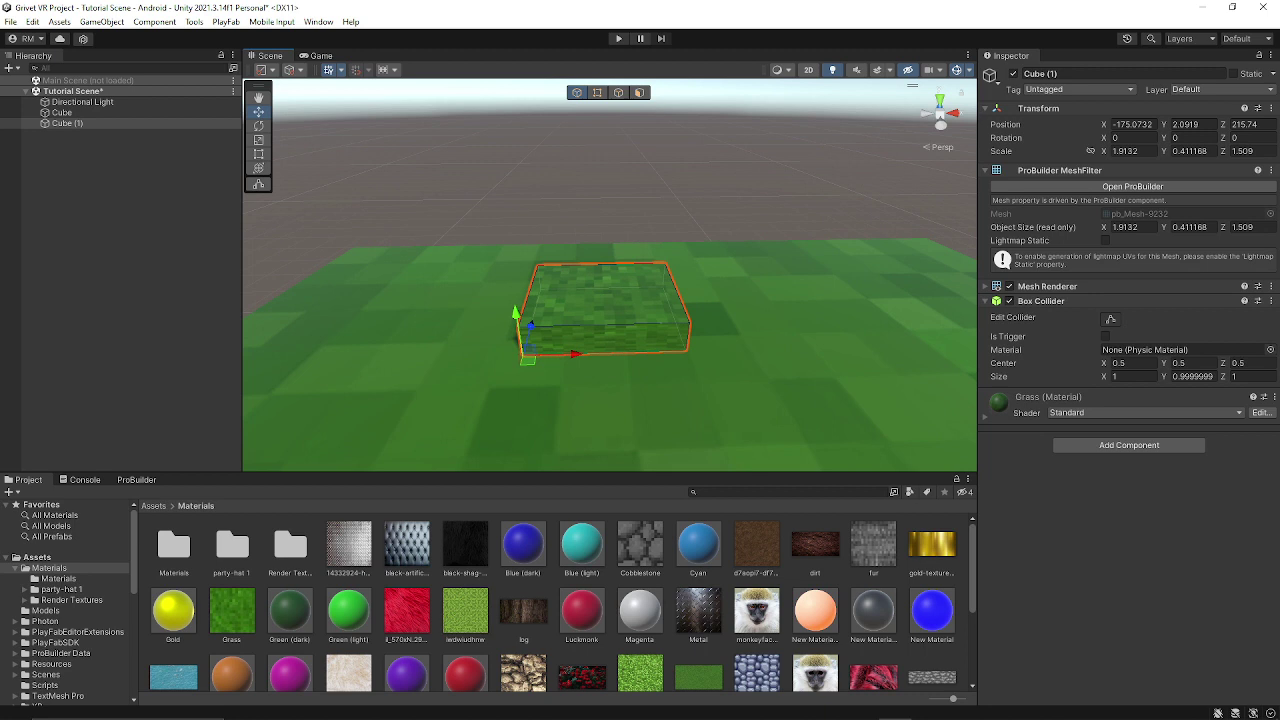
pyautogui.moveTo(348, 545); pyautogui.dragTo(610, 310)
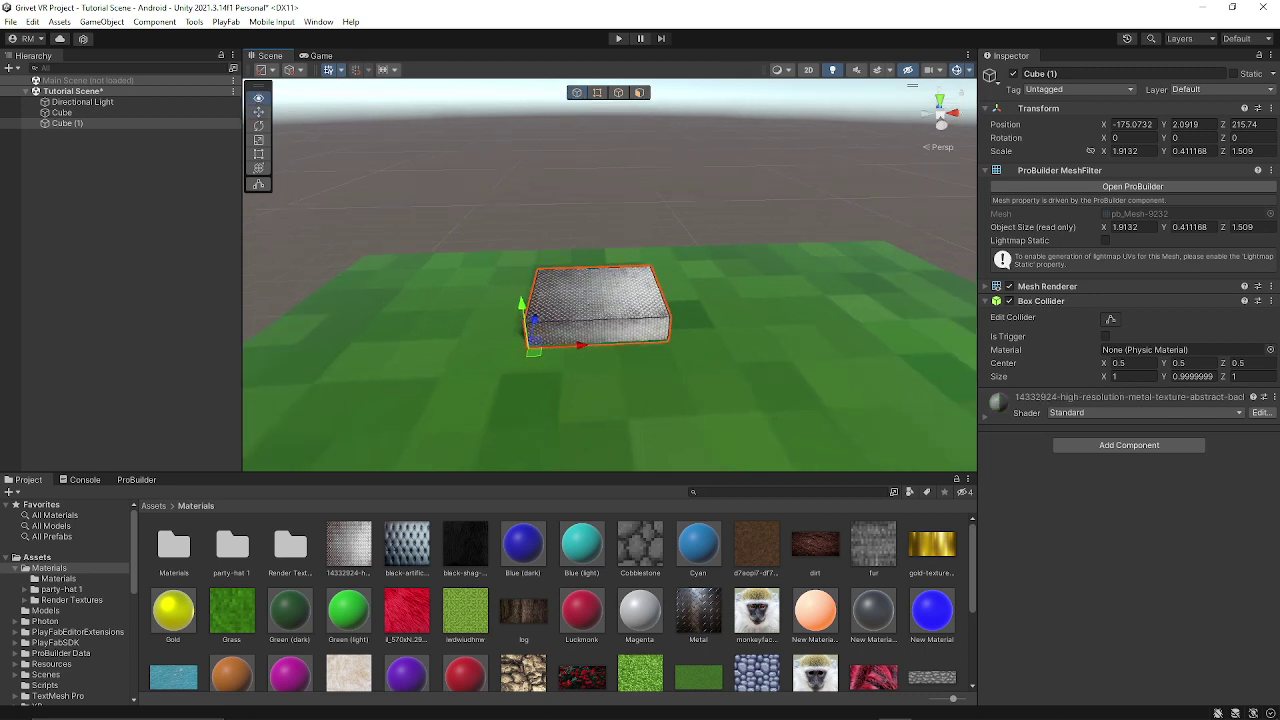
pyautogui.moveTo(640, 610); pyautogui.dragTo(555, 330)
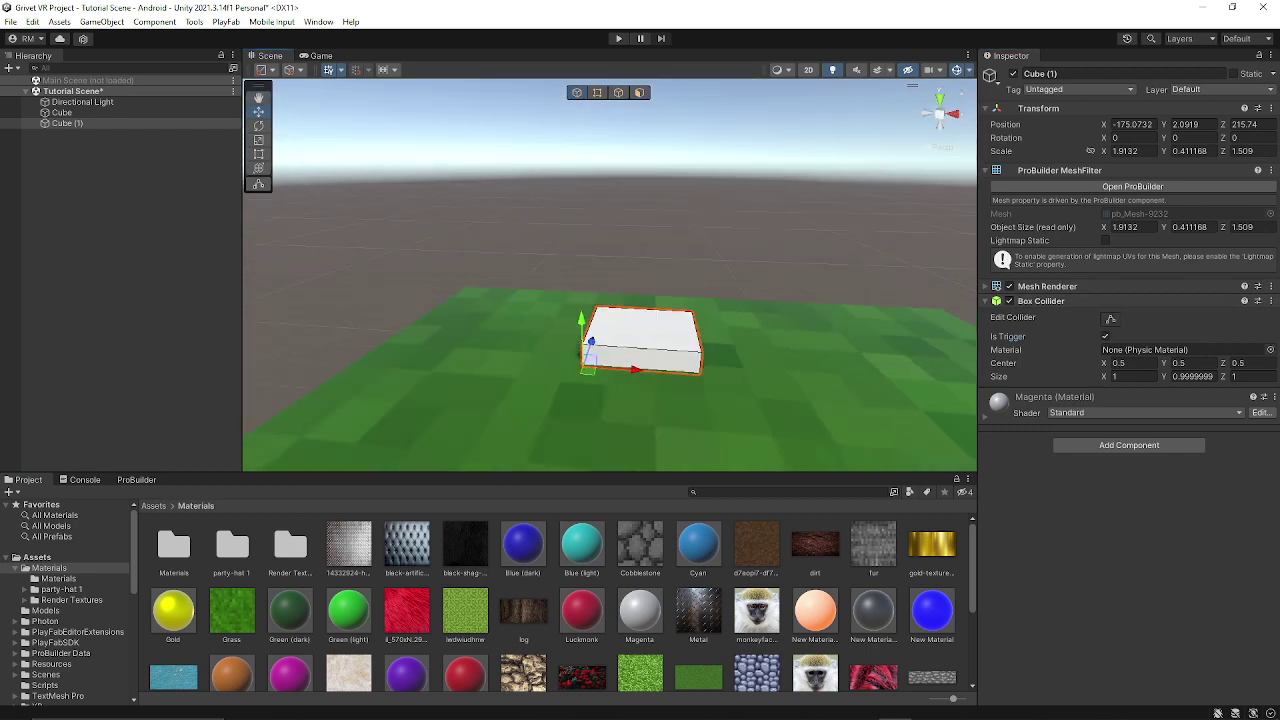
# Rename Cube (1) to 'Button'
pyautogui.rightClick(62, 112)
pyautogui.click(67, 123)
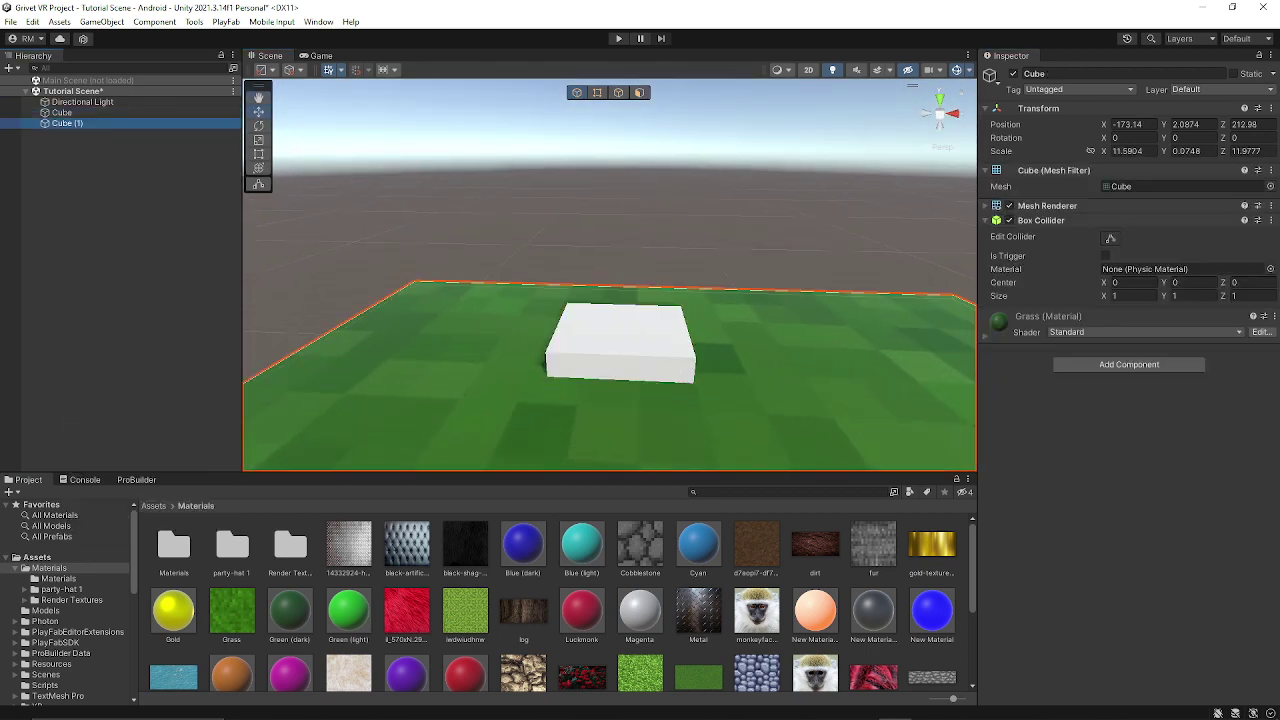
pyautogui.click(67, 123)
pyautogui.rightClick(55, 123)
pyautogui.click(100, 197)
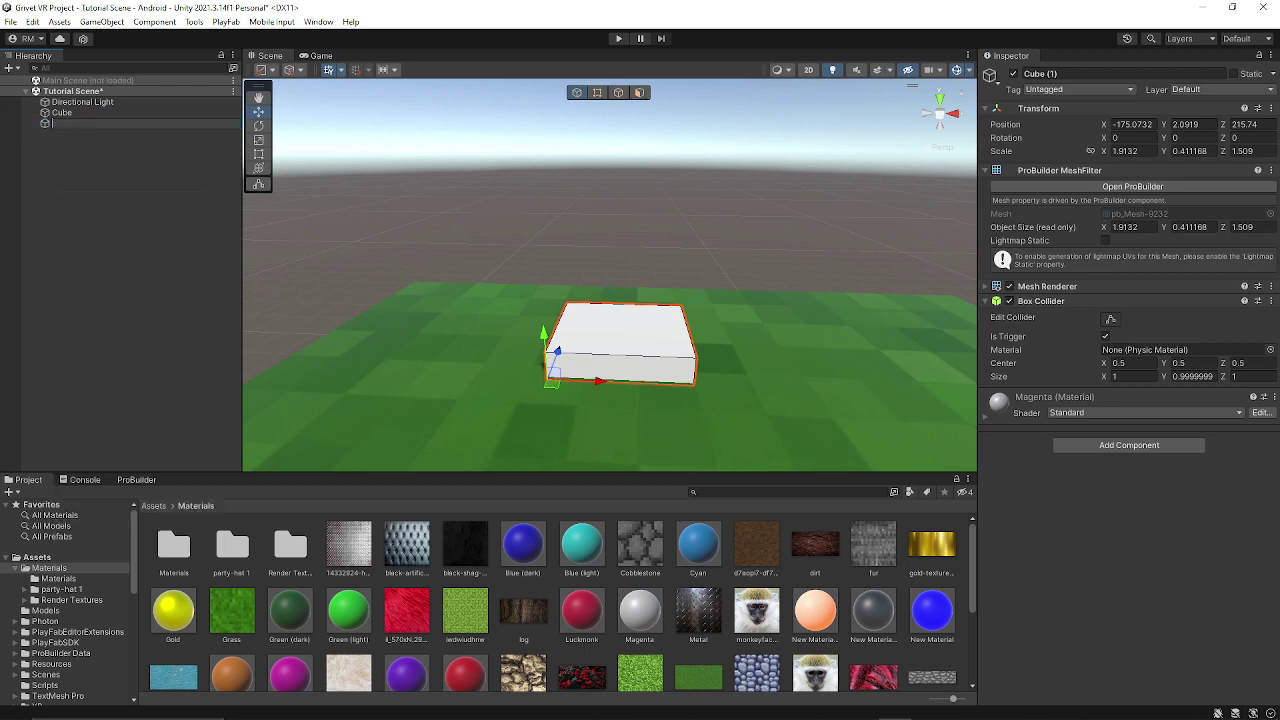
pyautogui.write('Button')
pyautogui.press('Return')
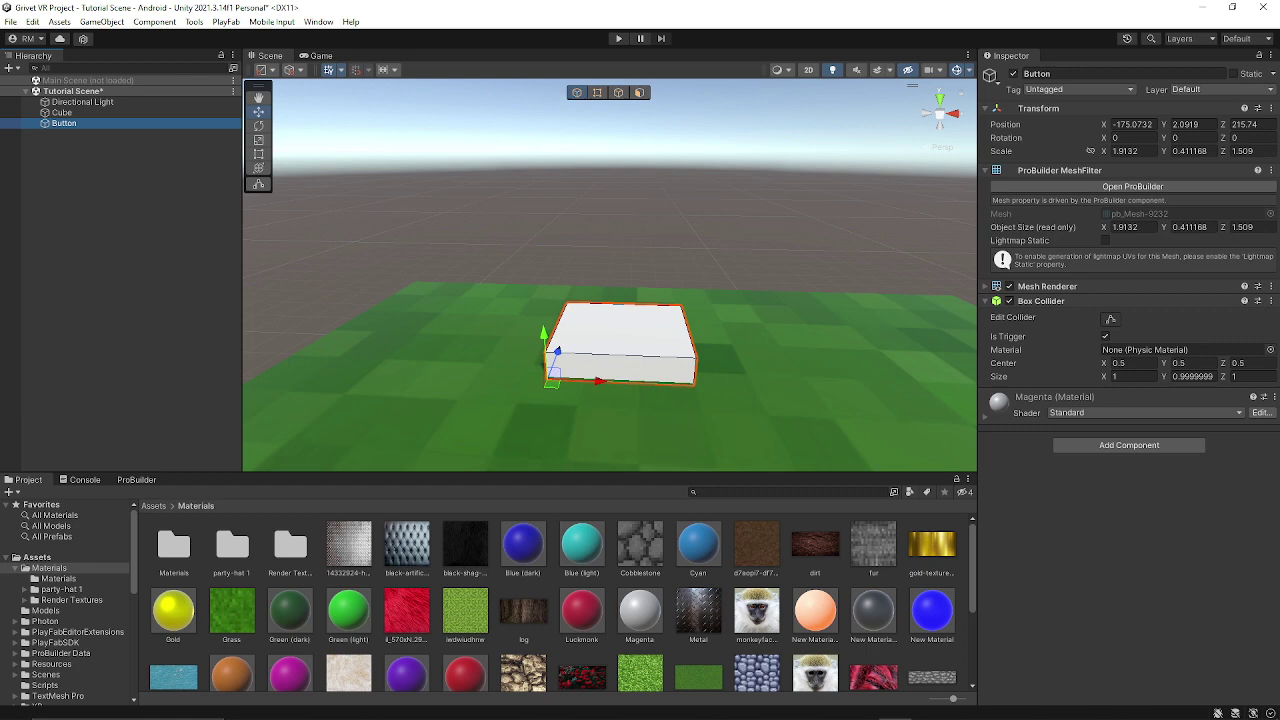
# Attach the MonkeButton script to Button and assign Button to its Object field
pyautogui.moveTo(610, 300); pyautogui.dragTo(566, 298, button='right')
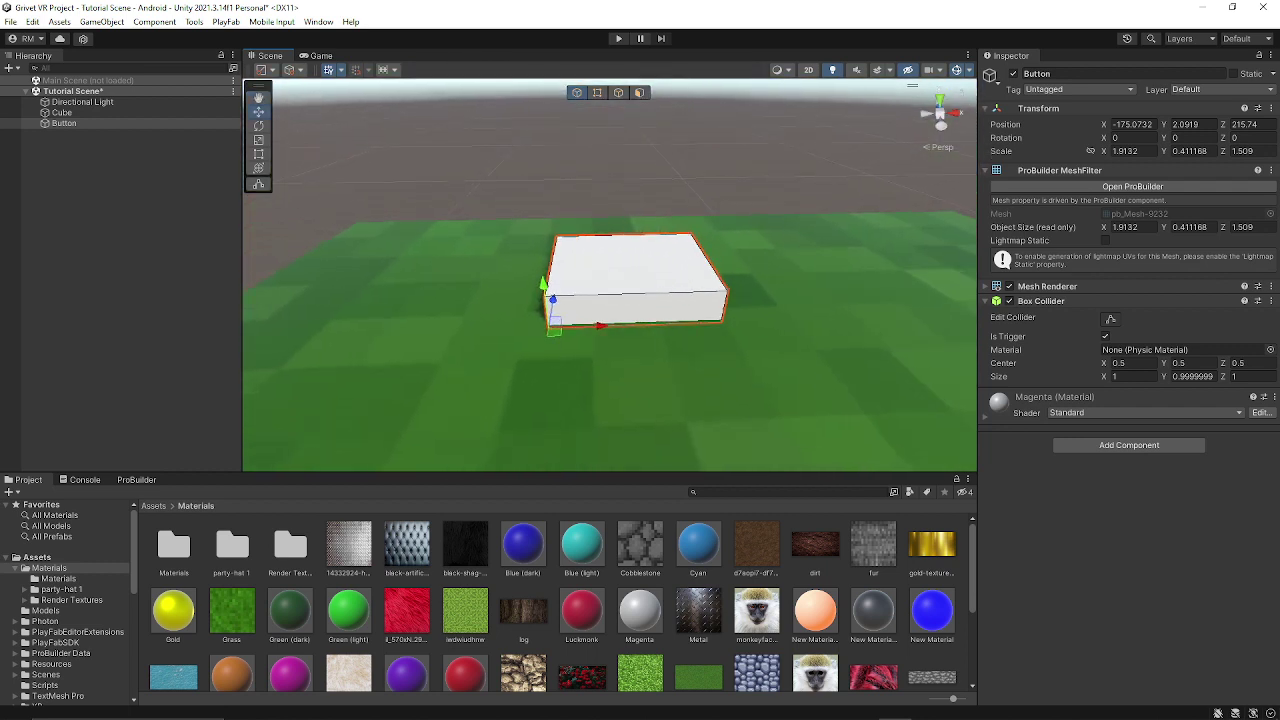
pyautogui.click(45, 685)
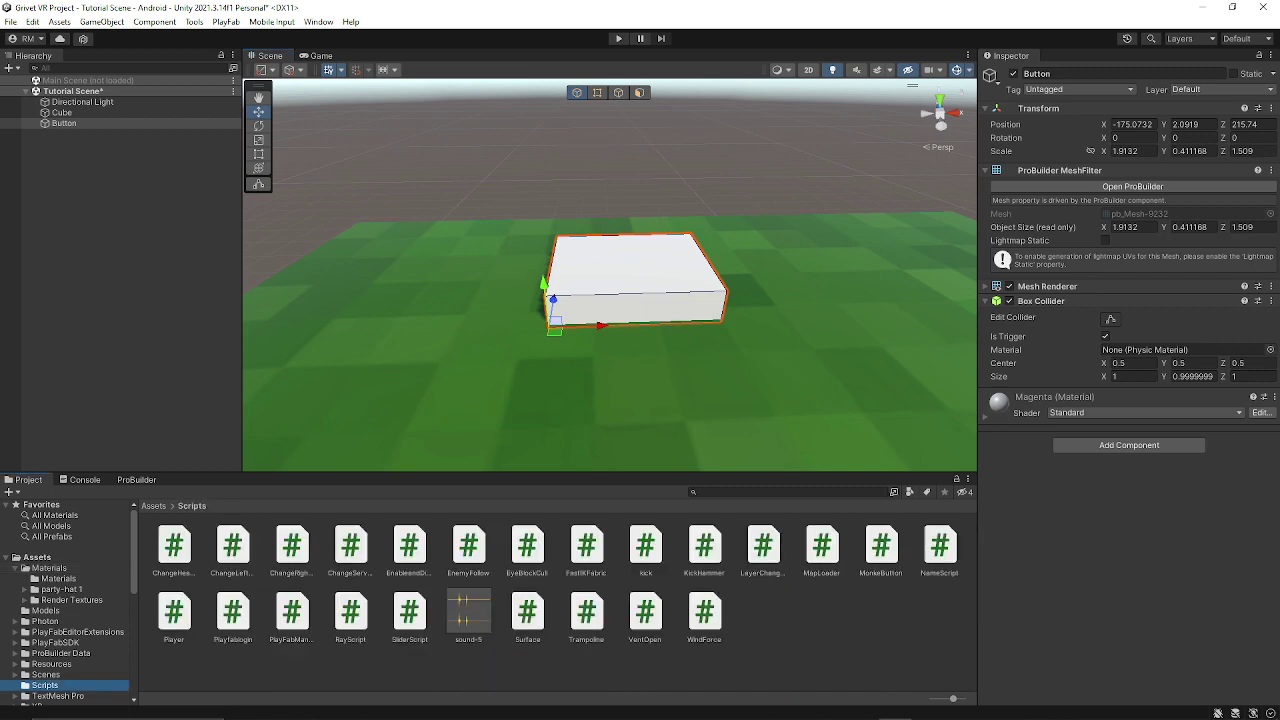
pyautogui.click(881, 548)
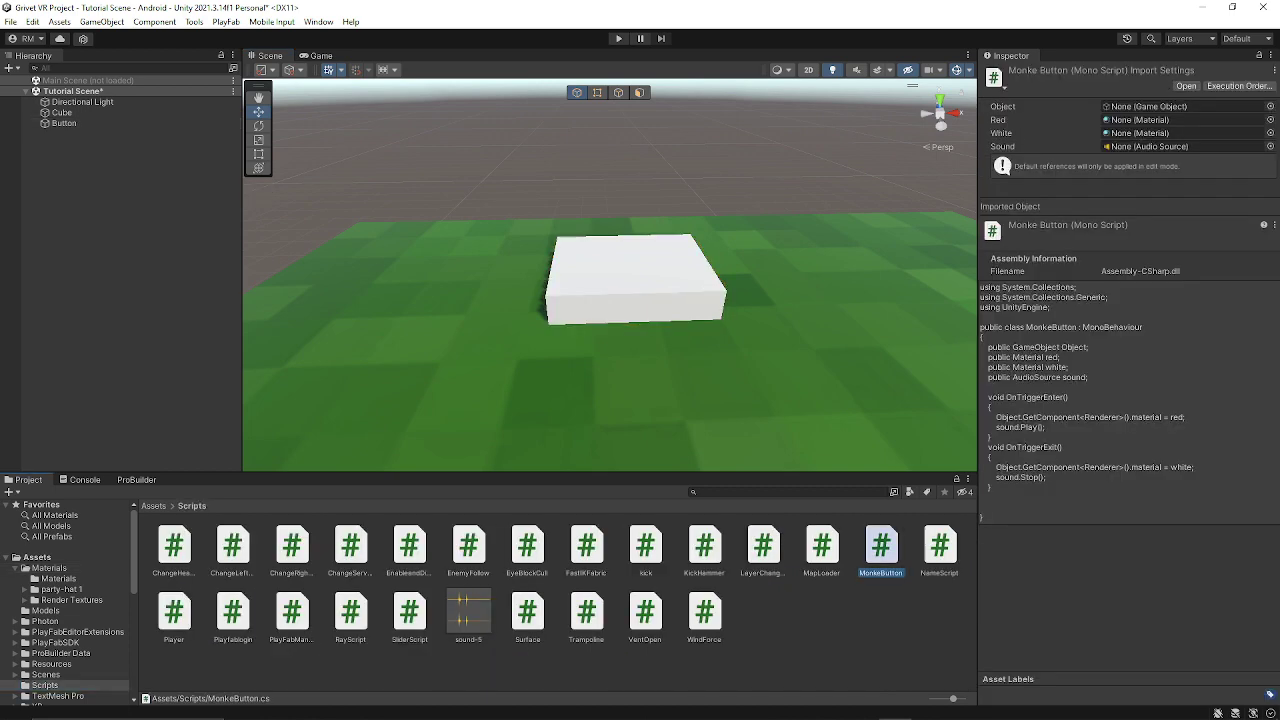
pyautogui.moveTo(881, 548); pyautogui.dragTo(63, 123)
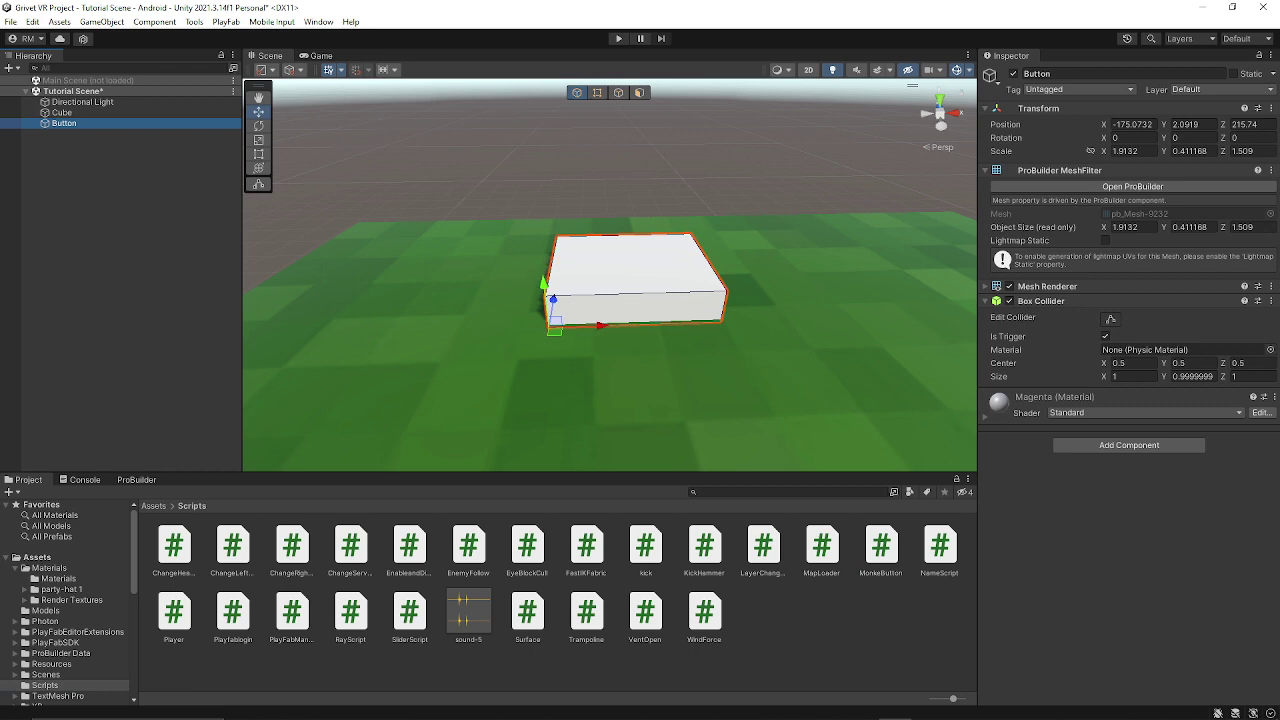
pyautogui.moveTo(610, 300); pyautogui.dragTo(588, 328, button='right')
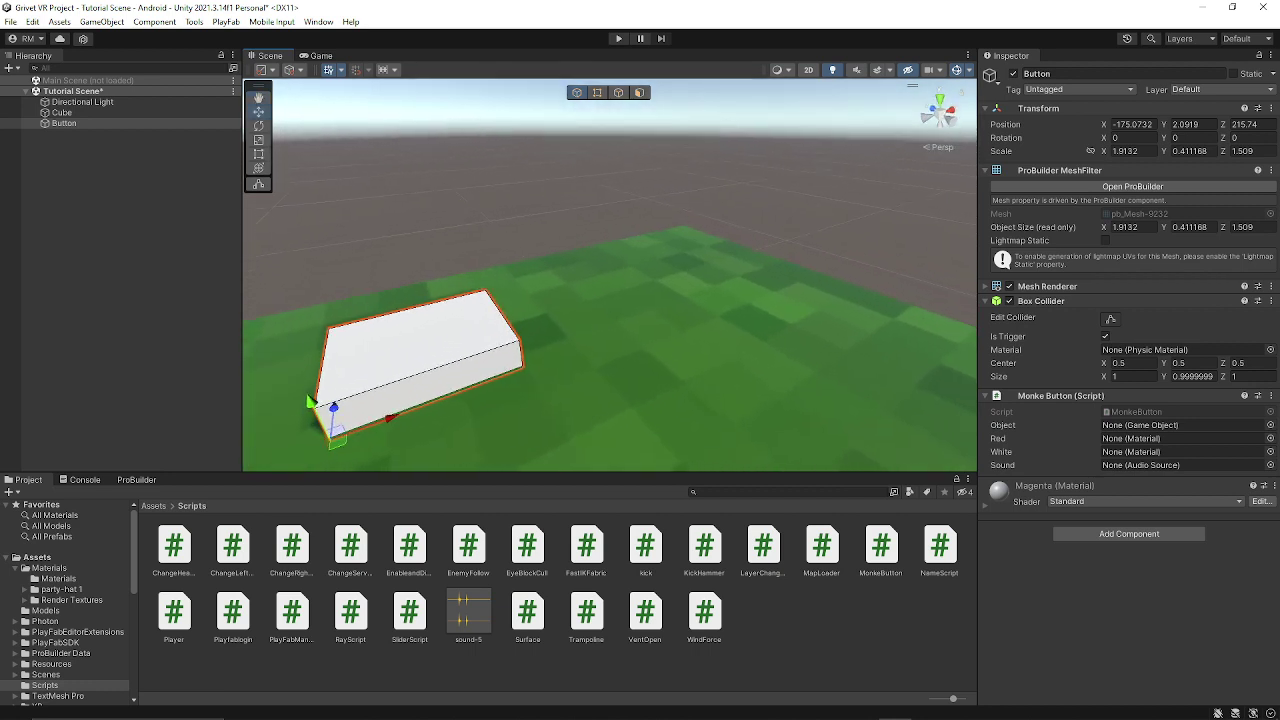
pyautogui.moveTo(64, 123); pyautogui.dragTo(1185, 425)
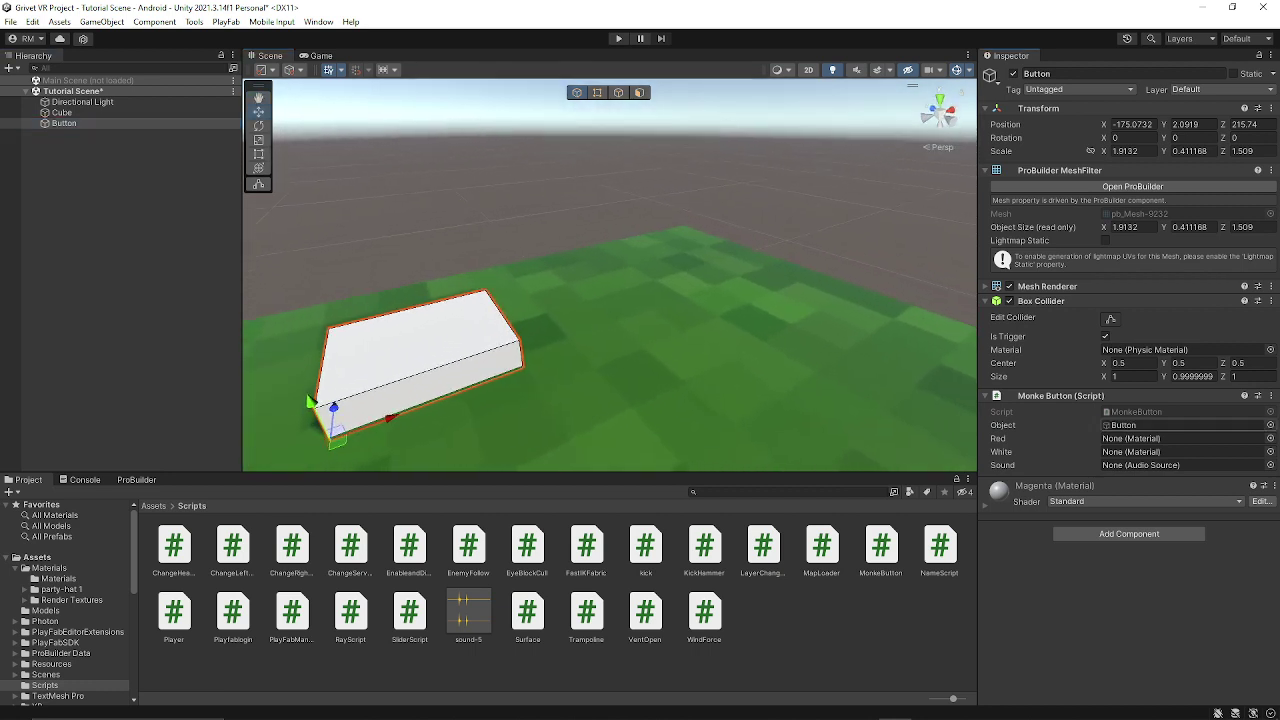
# Assign the Red material to the Monke Button script's Red slot
pyautogui.press('f')
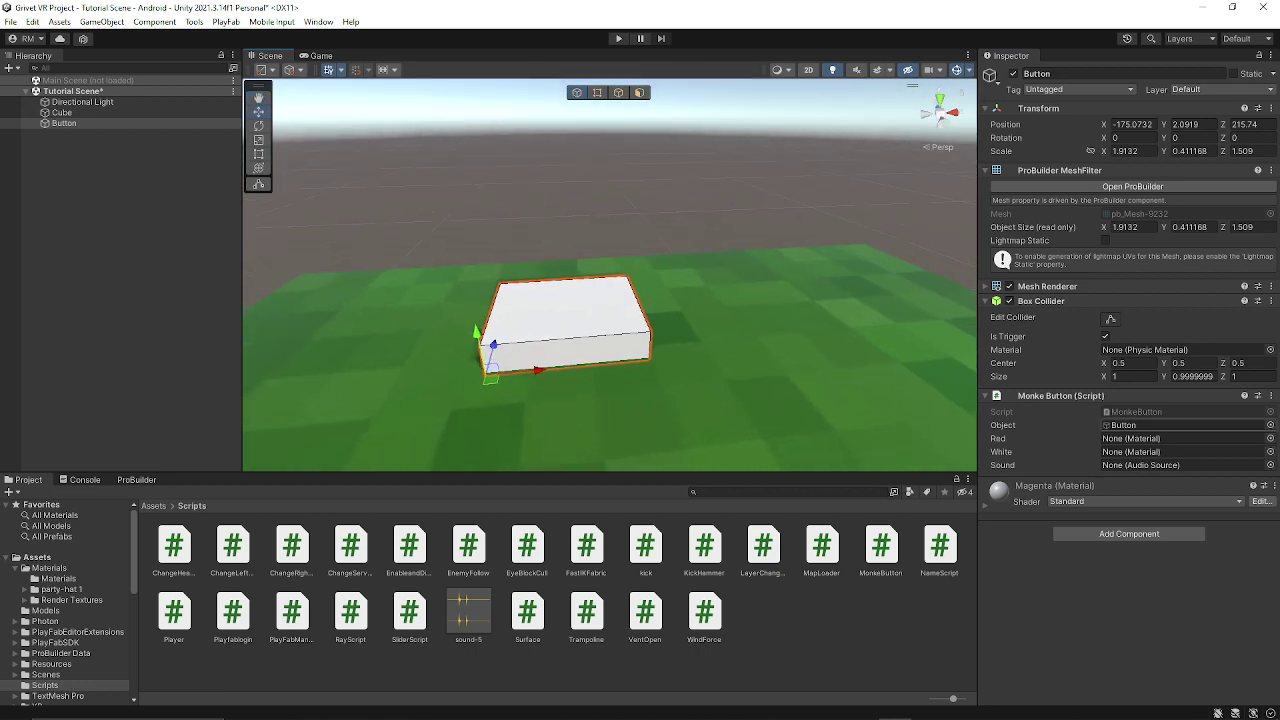
pyautogui.click(1270, 438)
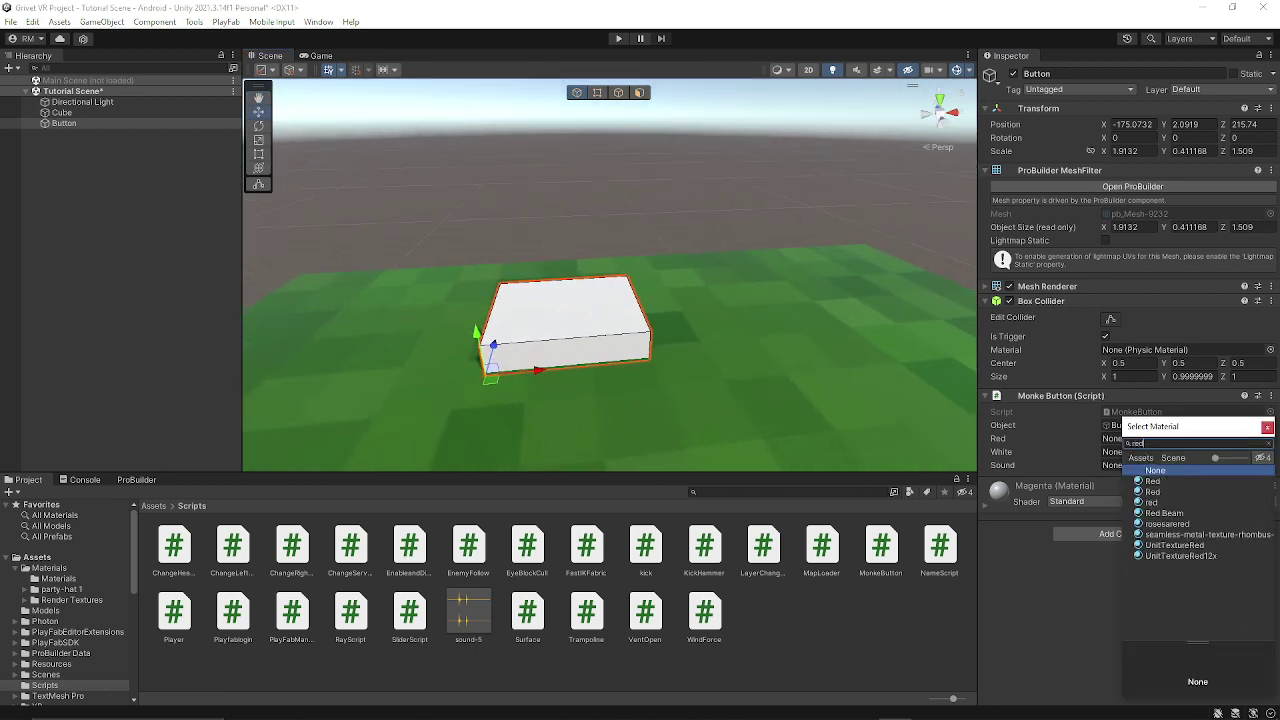
pyautogui.doubleClick(1152, 481)
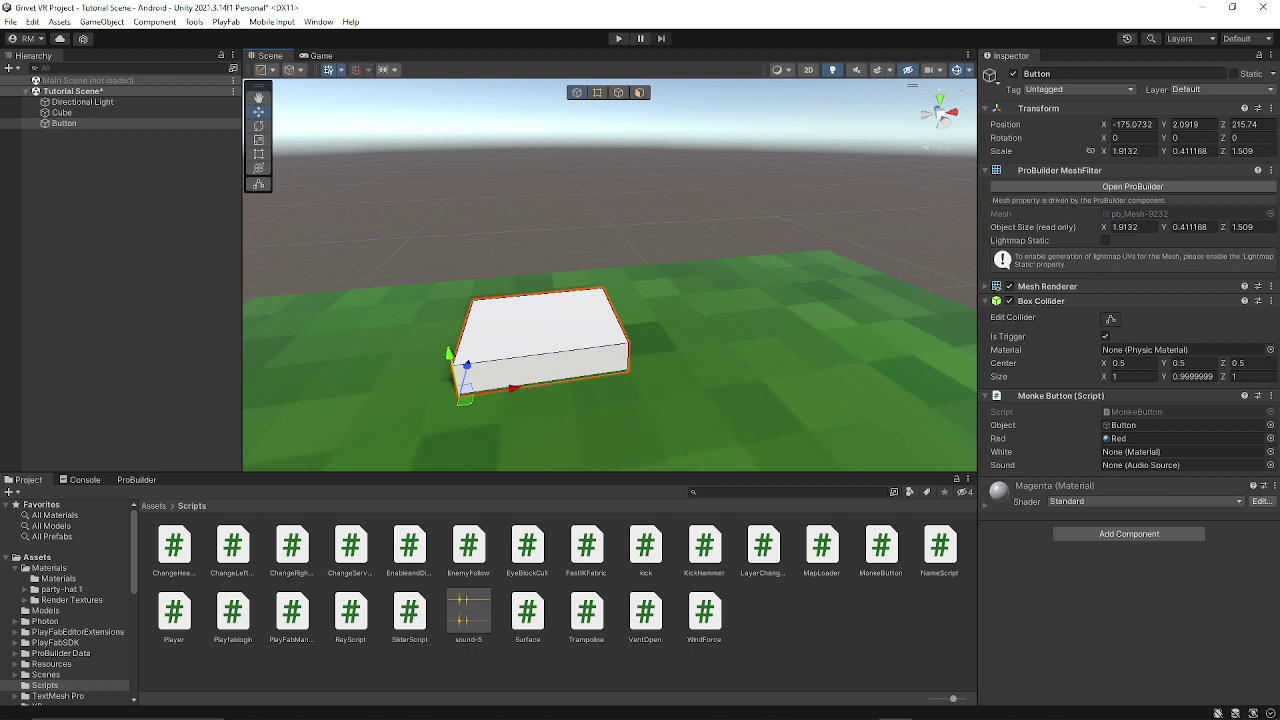
pyautogui.scroll(5, 610, 275)
pyautogui.scroll(-4, 610, 275)
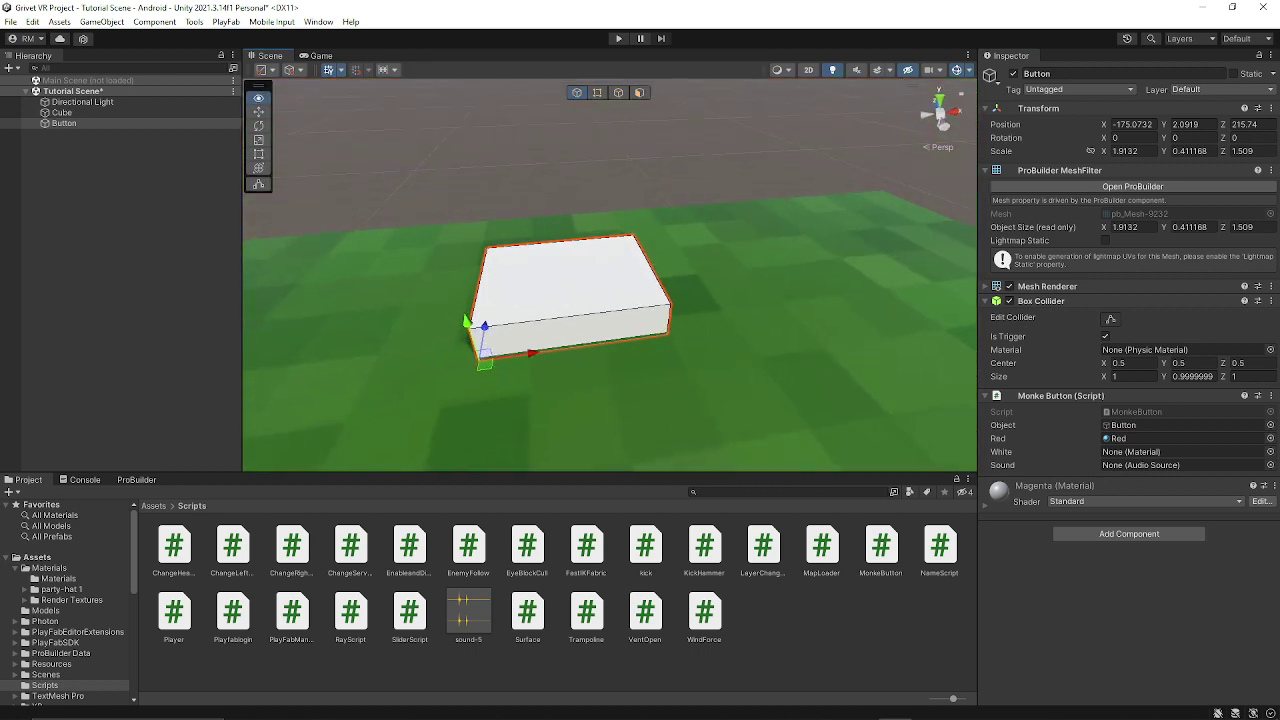
pyautogui.moveTo(610, 275); pyautogui.dragTo(610, 245, button='right')
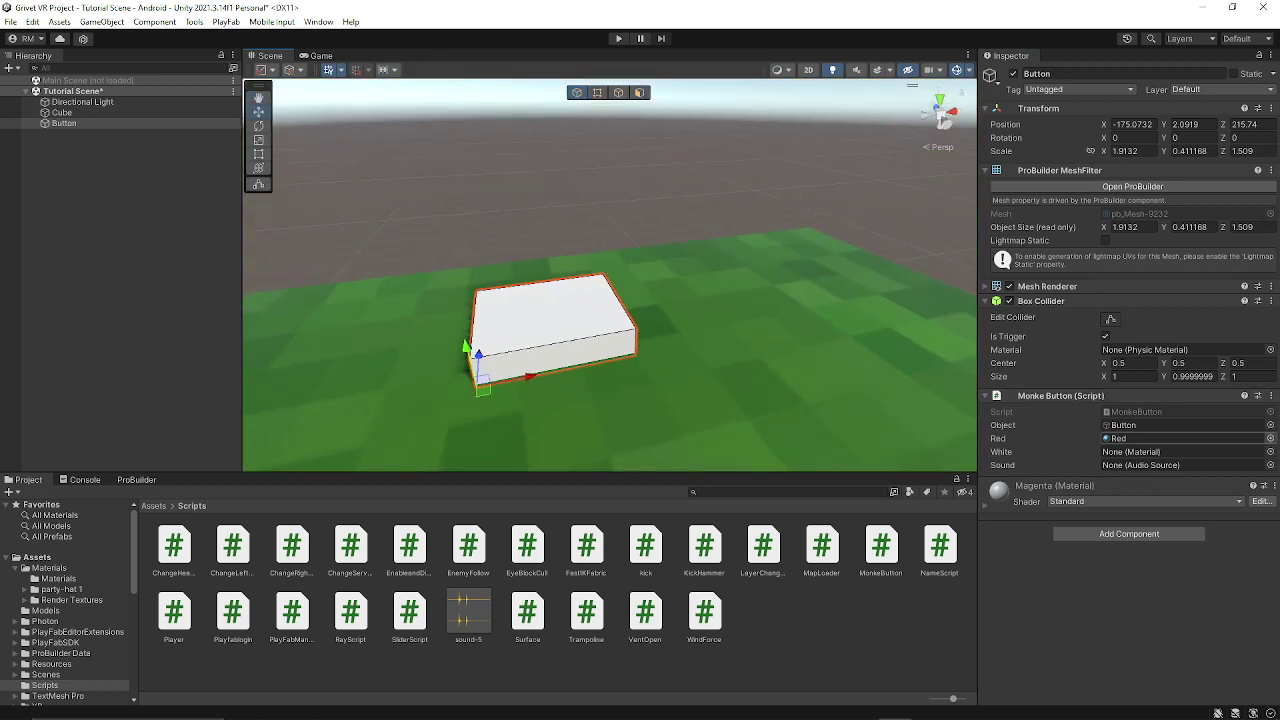
pyautogui.click(1270, 438)
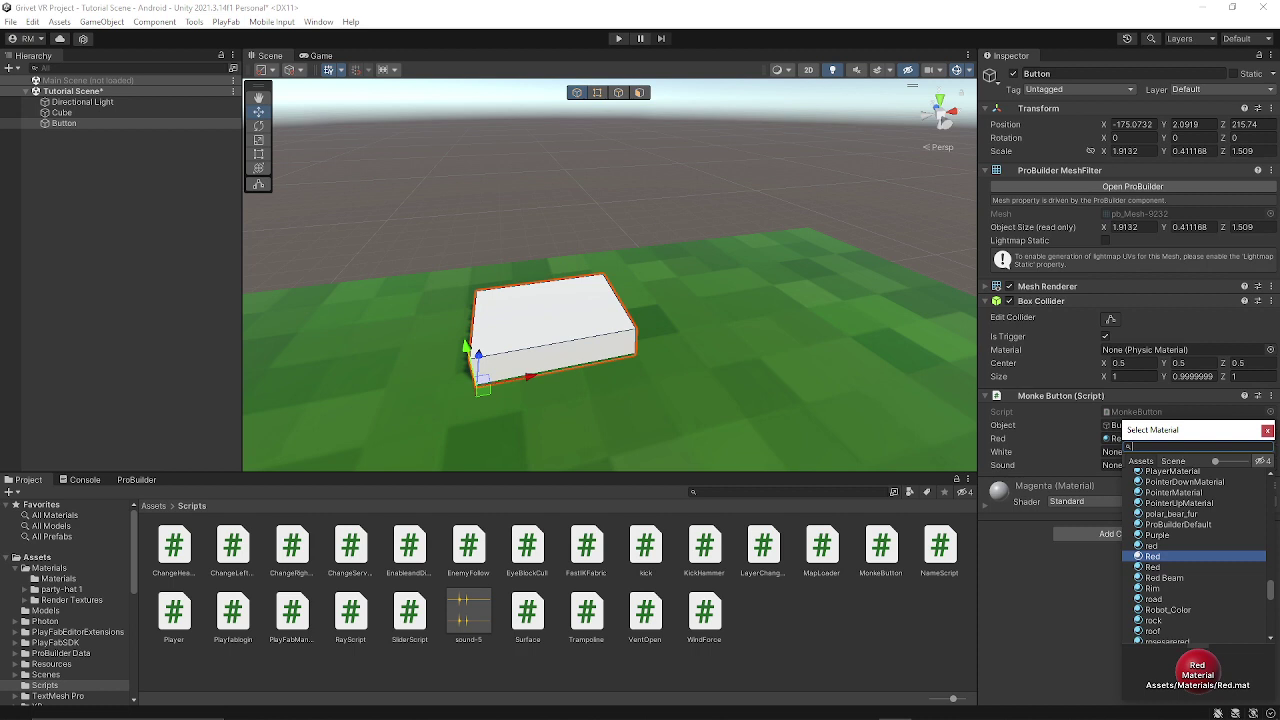
pyautogui.press('Return')
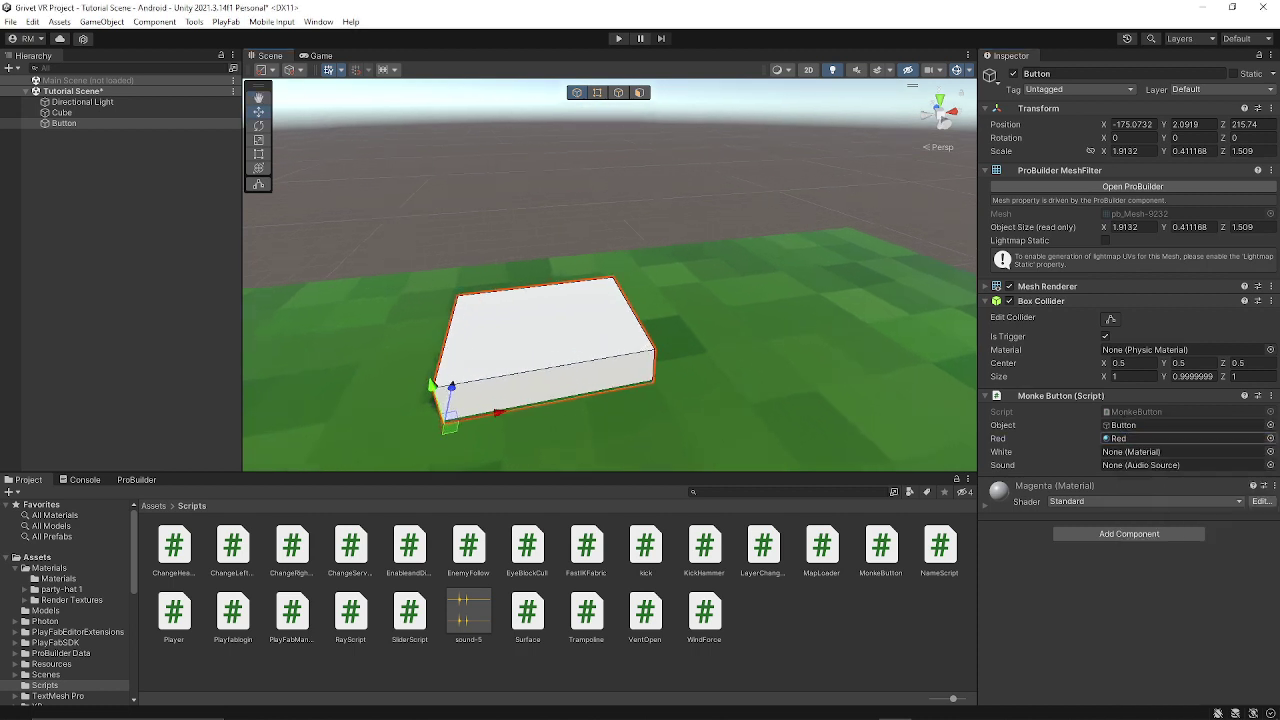
pyautogui.click(1140, 438)
pyautogui.scroll(-3, 565, 330)
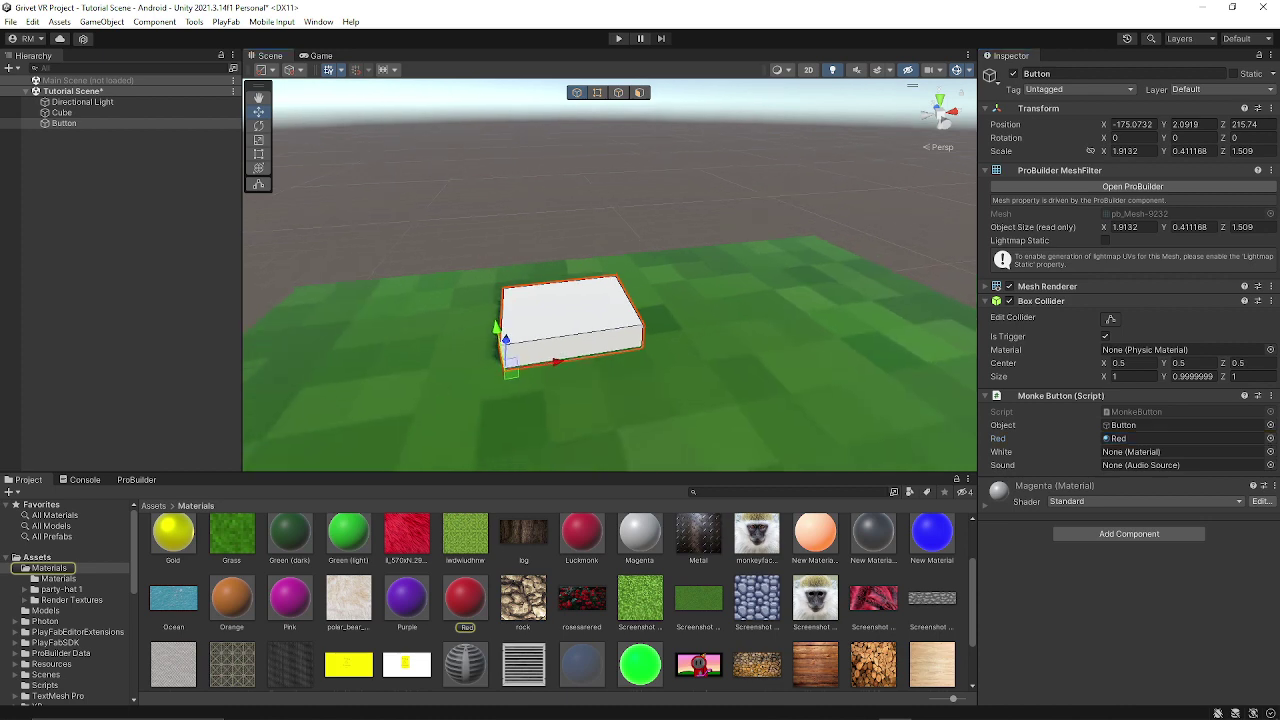
pyautogui.click(45, 674)
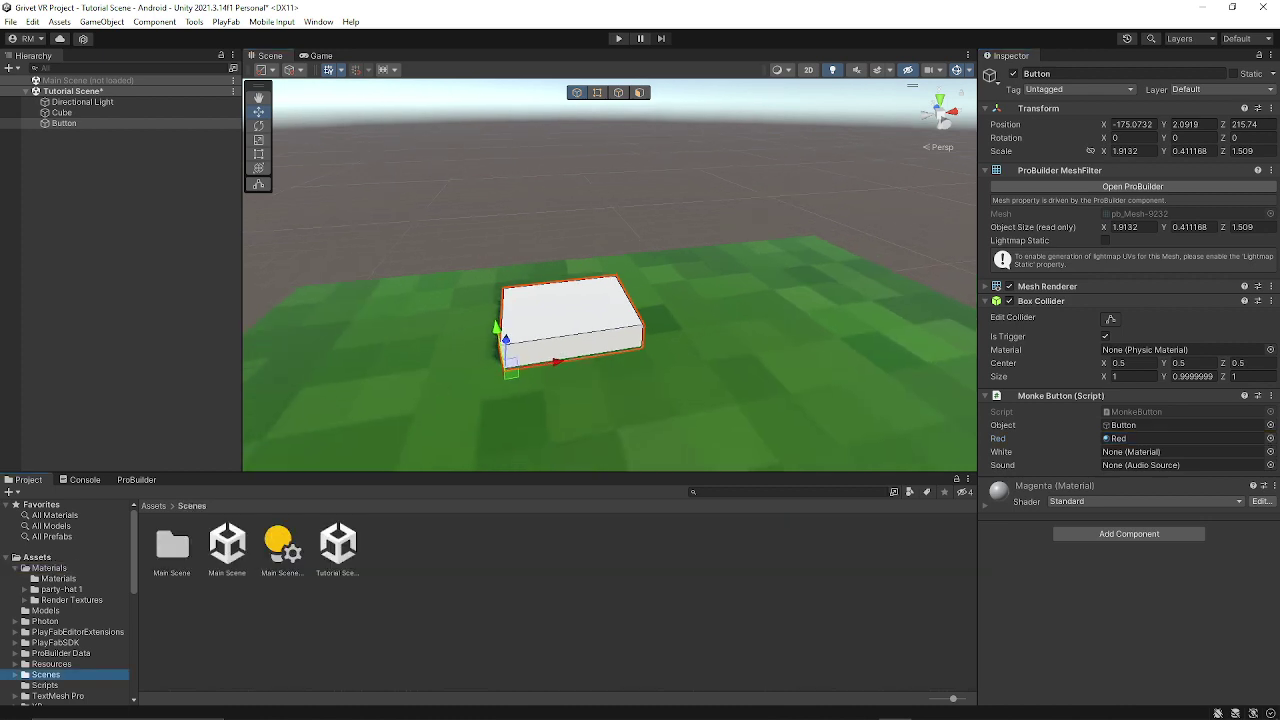
pyautogui.click(45, 685)
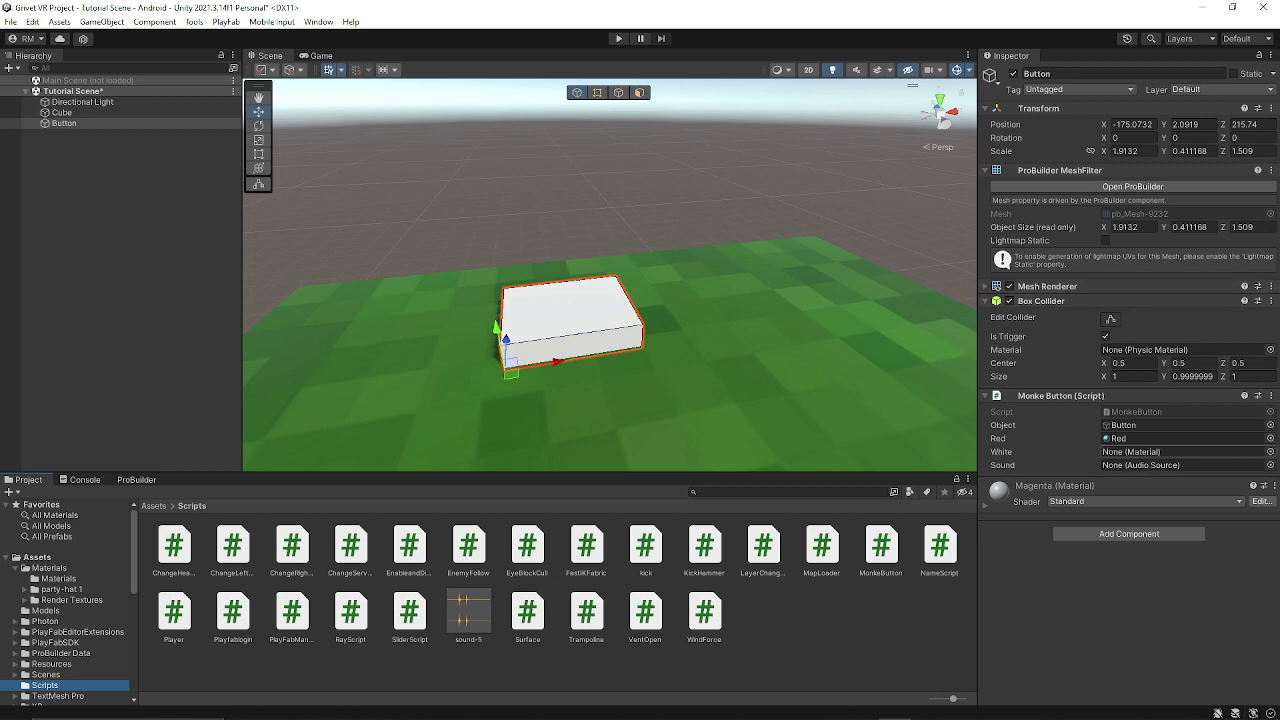
# Set the script's White slot to the Magenta material
pyautogui.click(1270, 452)
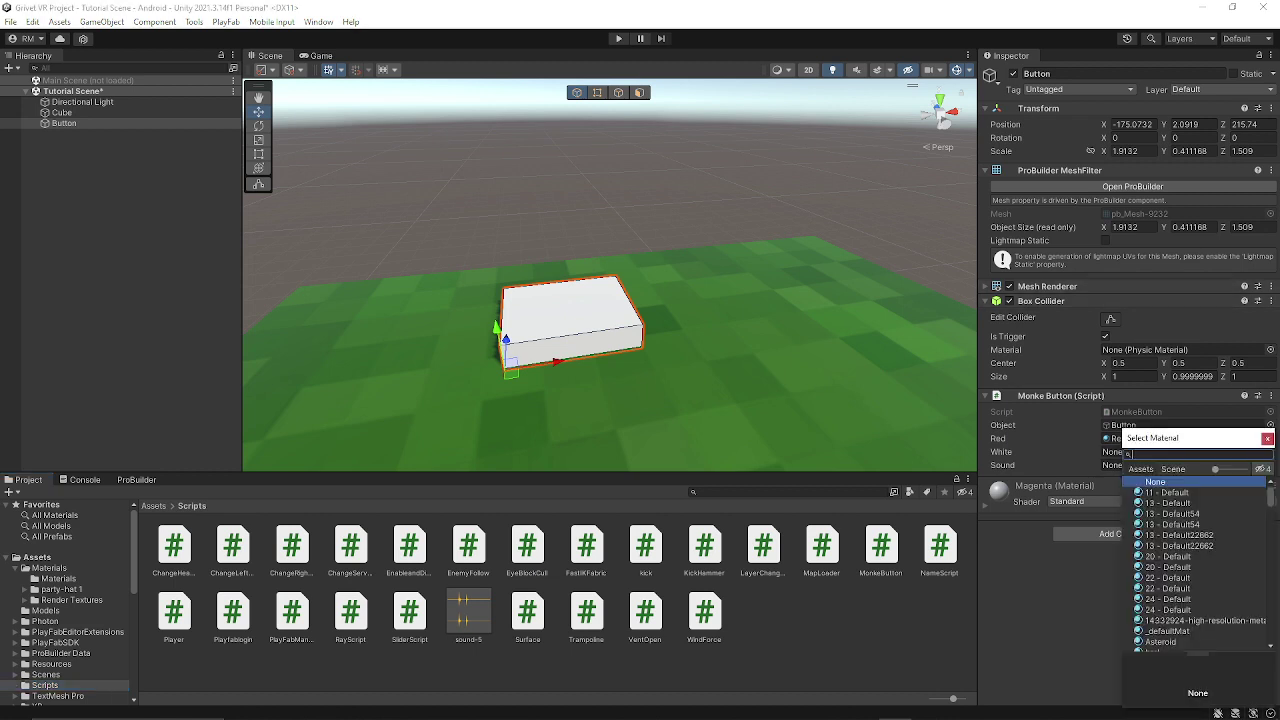
pyautogui.press('Down')
pyautogui.press('Return')
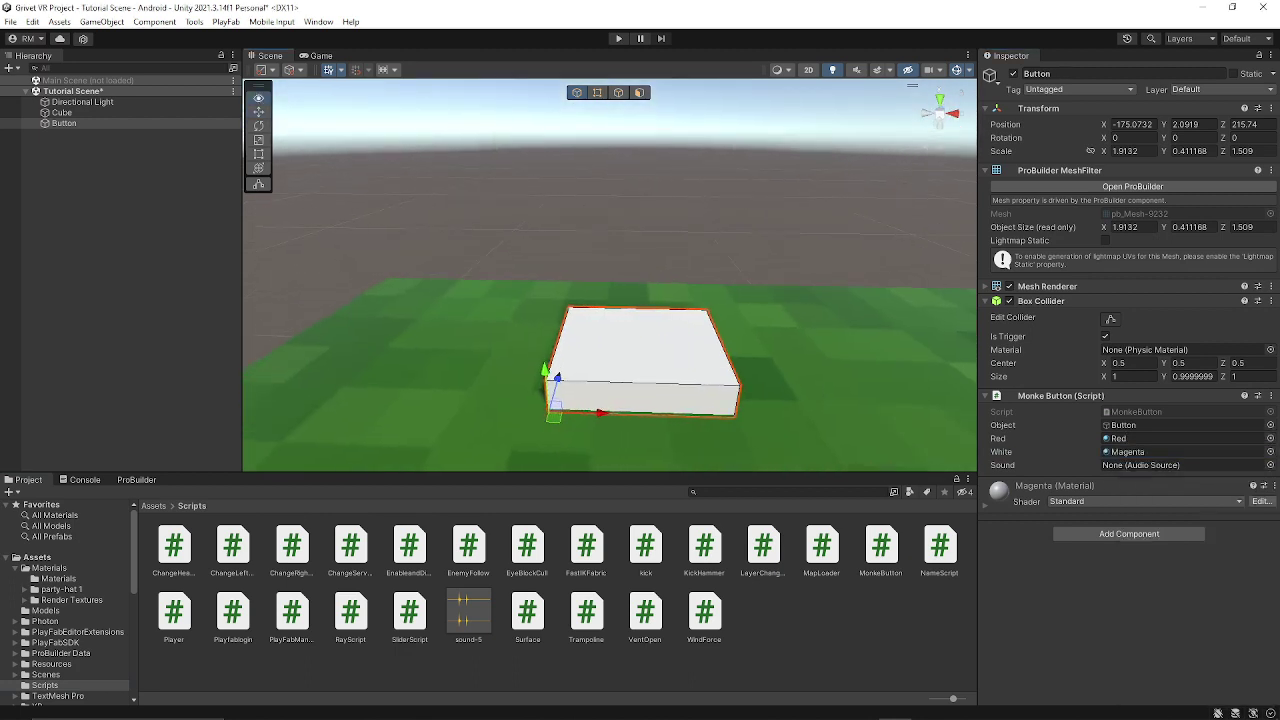
# Create a new Audio Source object in the scene
pyautogui.press('f')
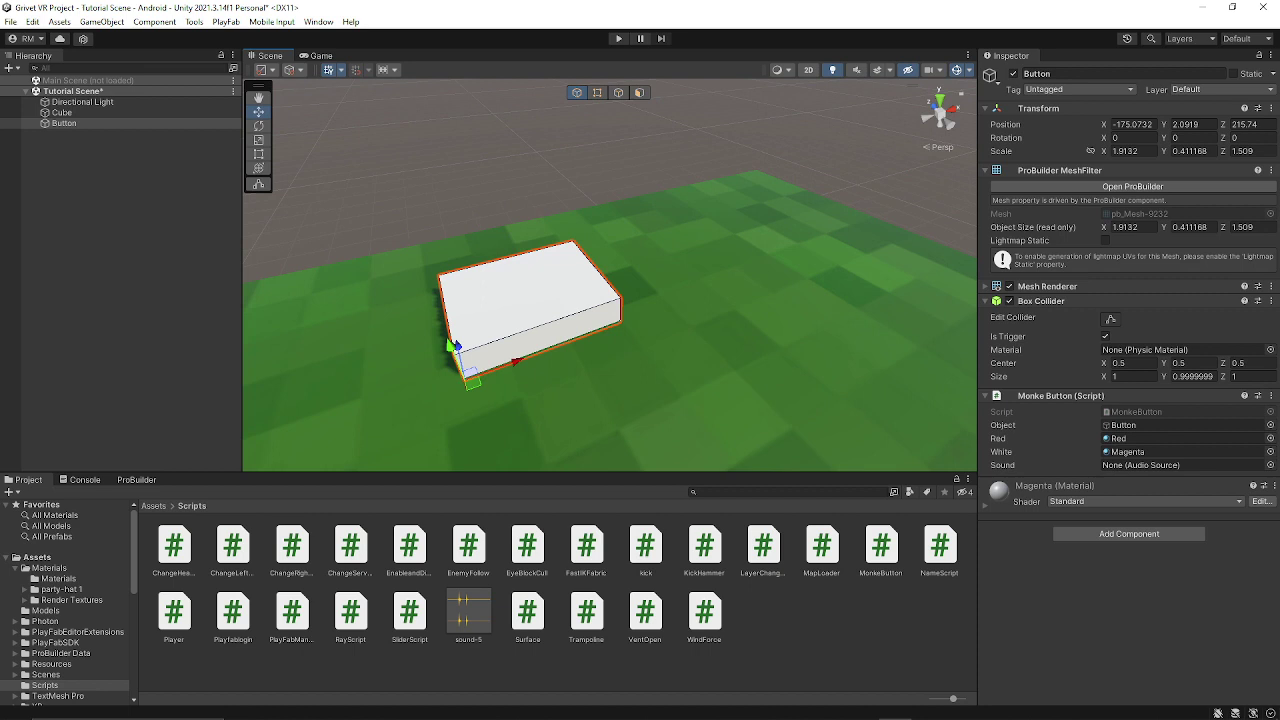
pyautogui.rightClick(92, 207)
pyautogui.click(52, 250)
pyautogui.rightClick(52, 250)
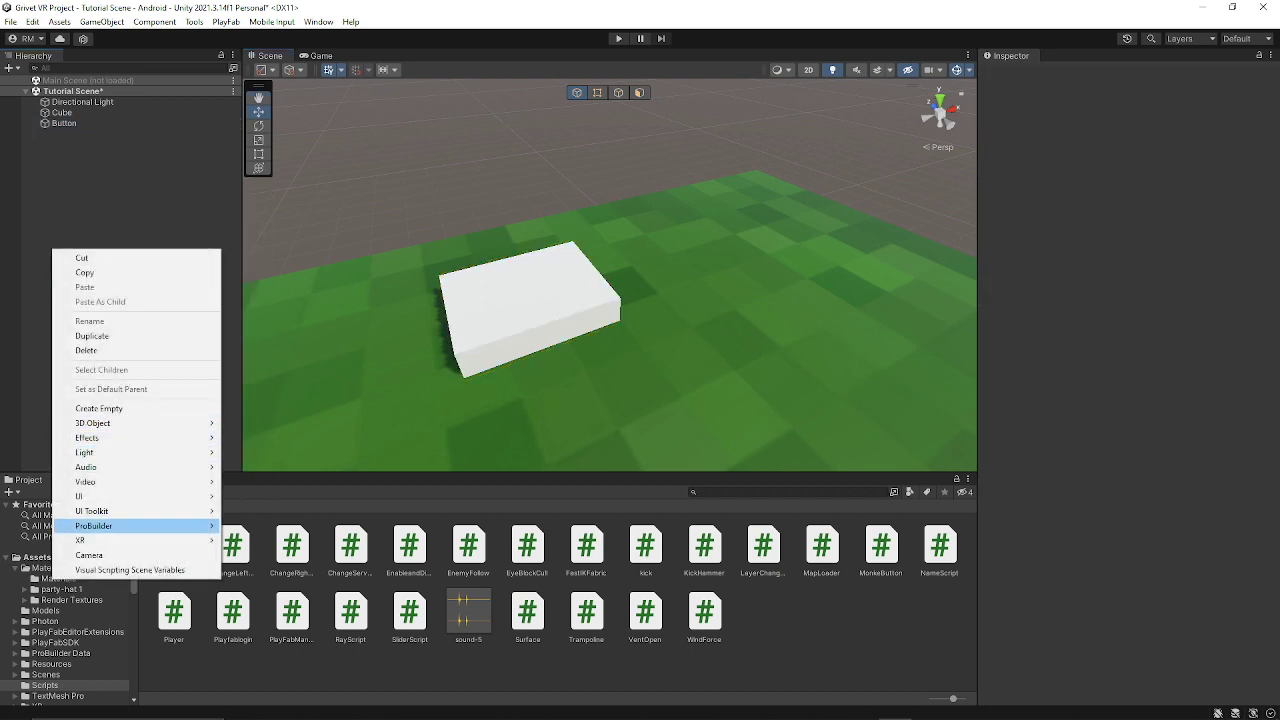
pyautogui.moveTo(86, 467)
pyautogui.click(264, 467)
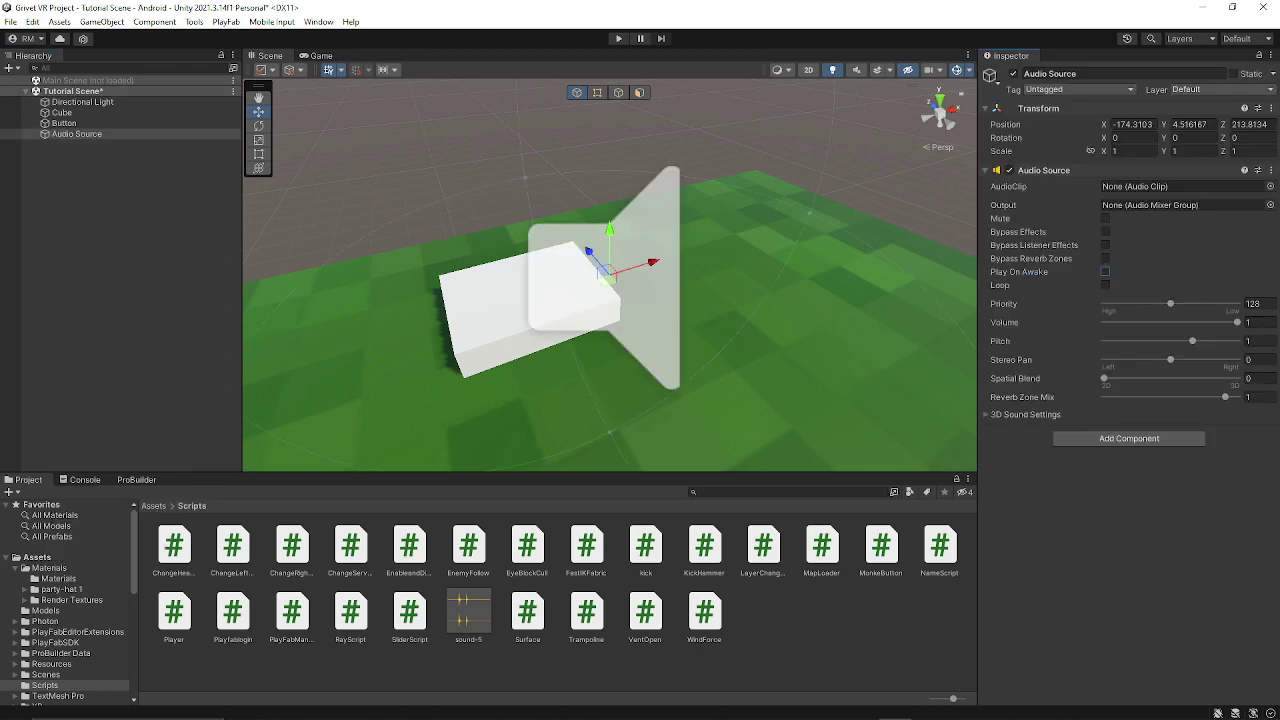
# Rename the Audio Source to 'Keyboard Sound' and assign it the sound-5 clip
pyautogui.rightClick(141, 134)
pyautogui.click(180, 211)
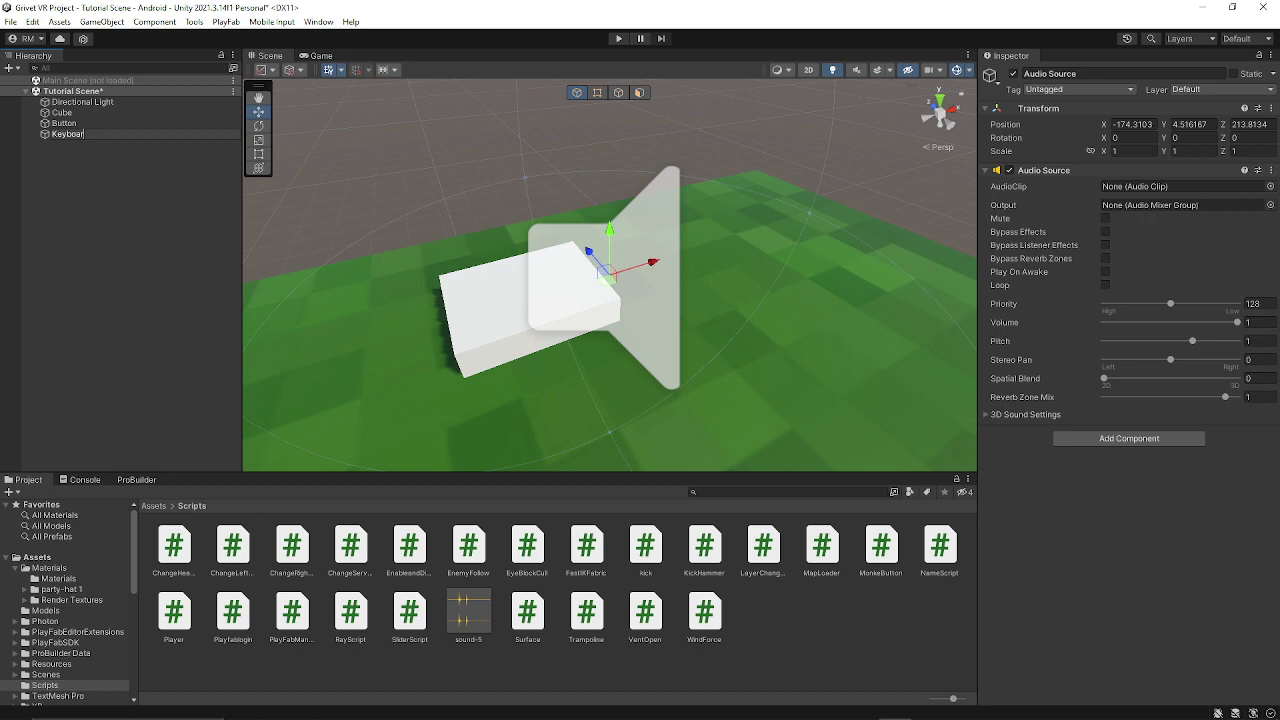
pyautogui.write('Keyboard Sound')
pyautogui.press('Return')
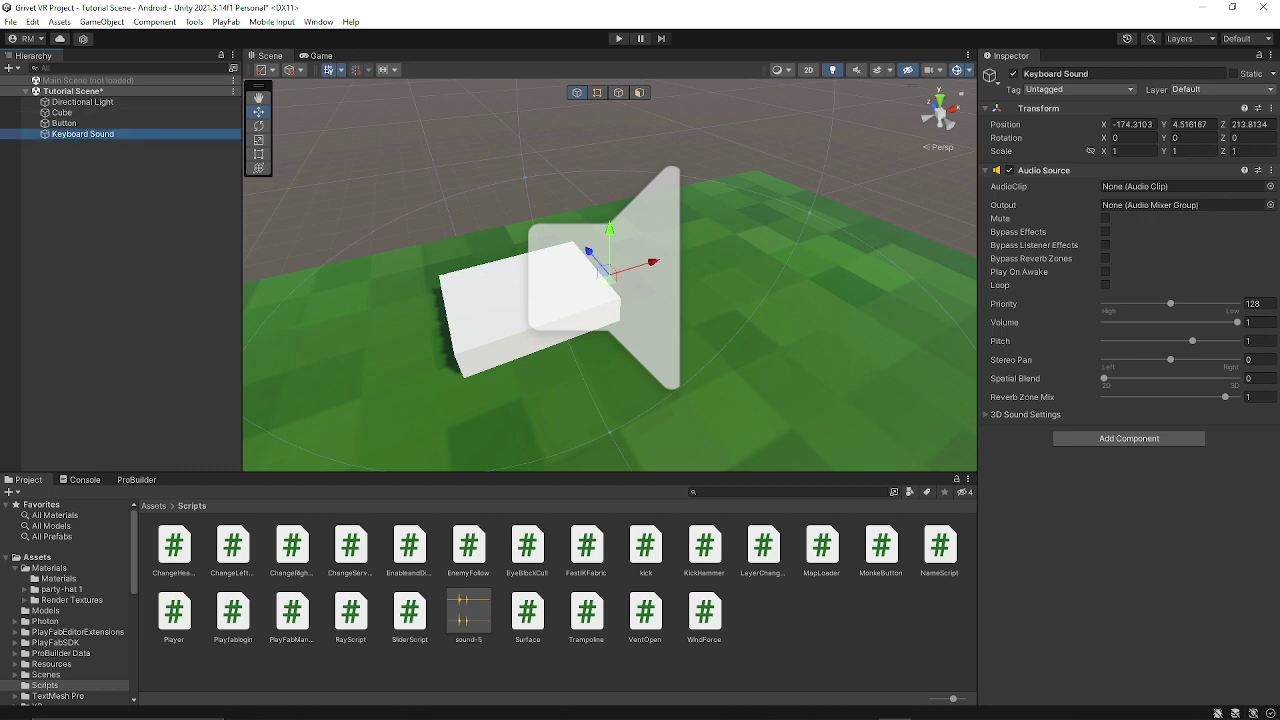
pyautogui.moveTo(468, 610); pyautogui.dragTo(1180, 186)
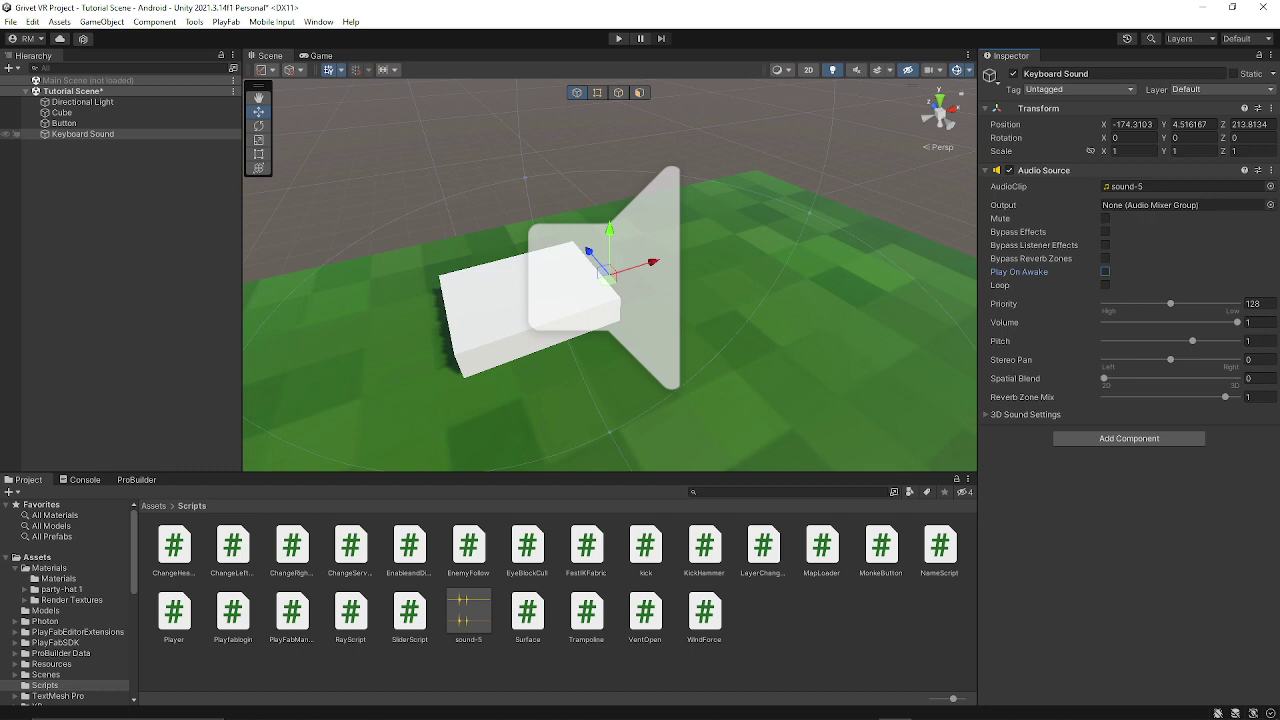
# Assign Keyboard Sound to the Button's Monke Button Sound slot
pyautogui.click(64, 123)
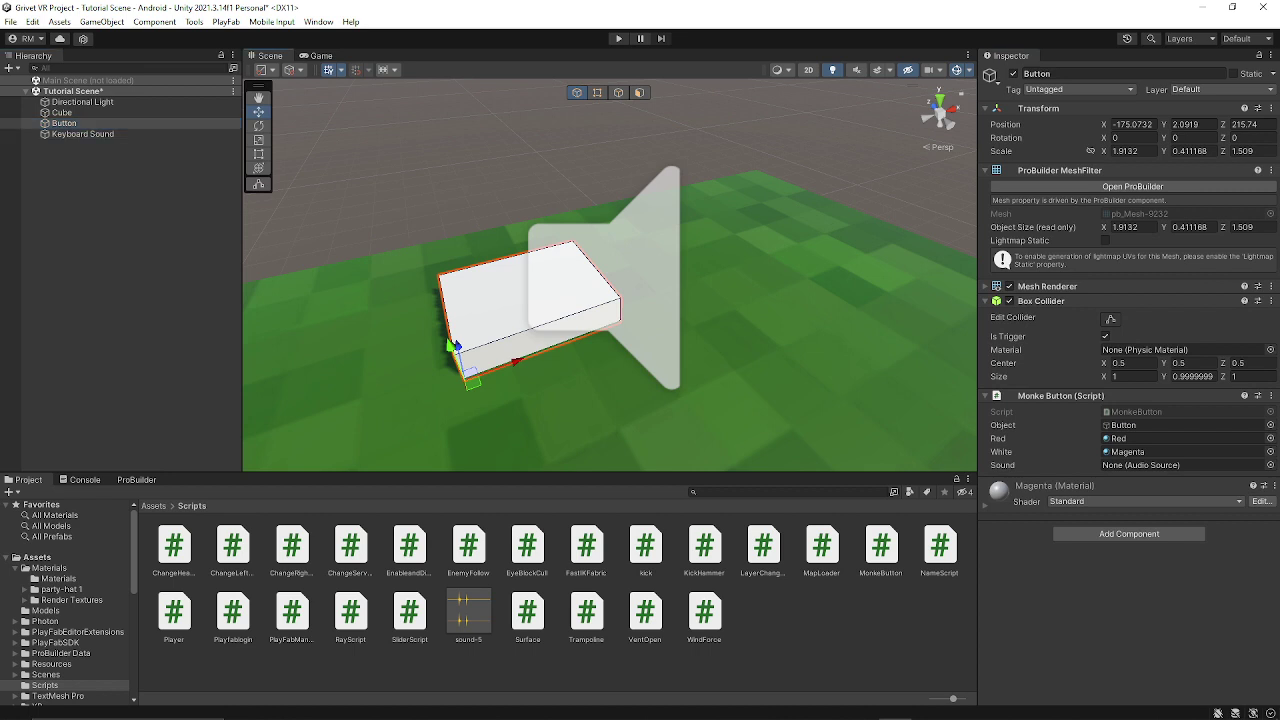
pyautogui.moveTo(83, 134); pyautogui.dragTo(1185, 465)
pyautogui.keyDown('alt'); pyautogui.moveTo(700, 300); pyautogui.dragTo(620, 310); pyautogui.keyUp('alt')
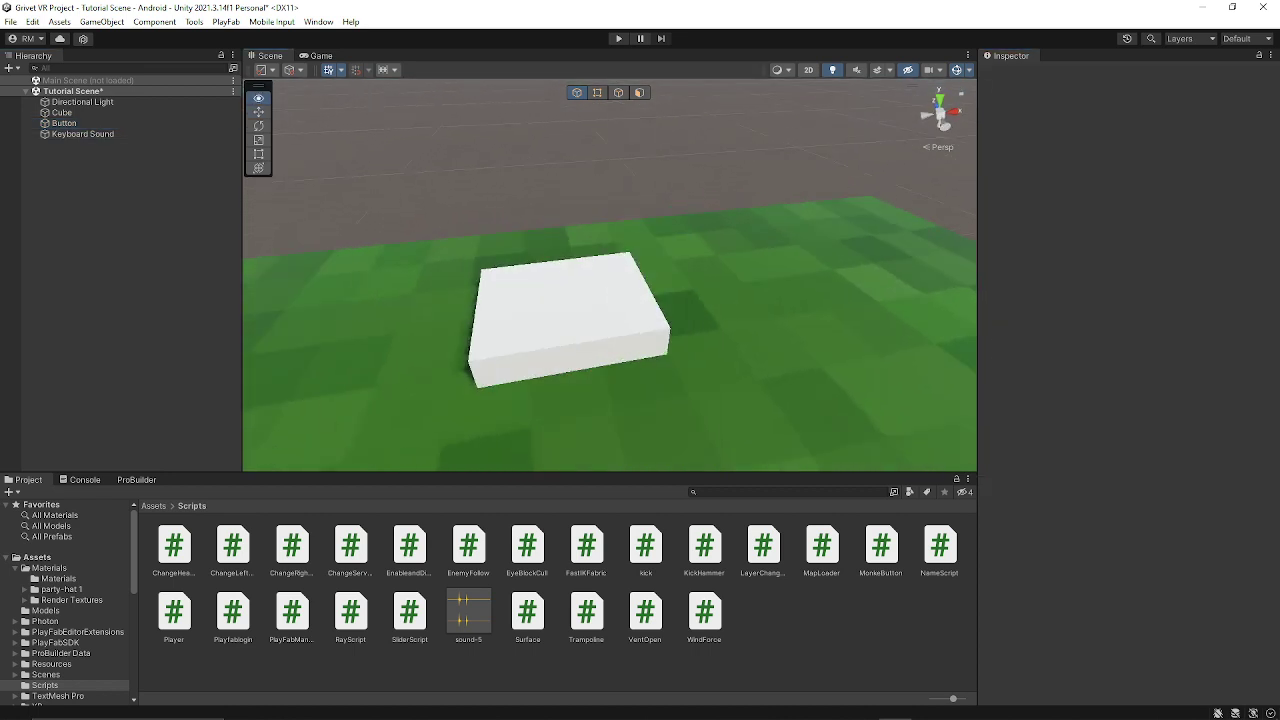
pyautogui.moveTo(610, 300); pyautogui.dragTo(572, 302, button='right')
# Save the Tutorial Scene
pyautogui.click(10, 21)
pyautogui.click(40, 85)
pyautogui.hotkey('ctrl', 'shift', 'c')
pyautogui.hotkey('ctrl', '5')
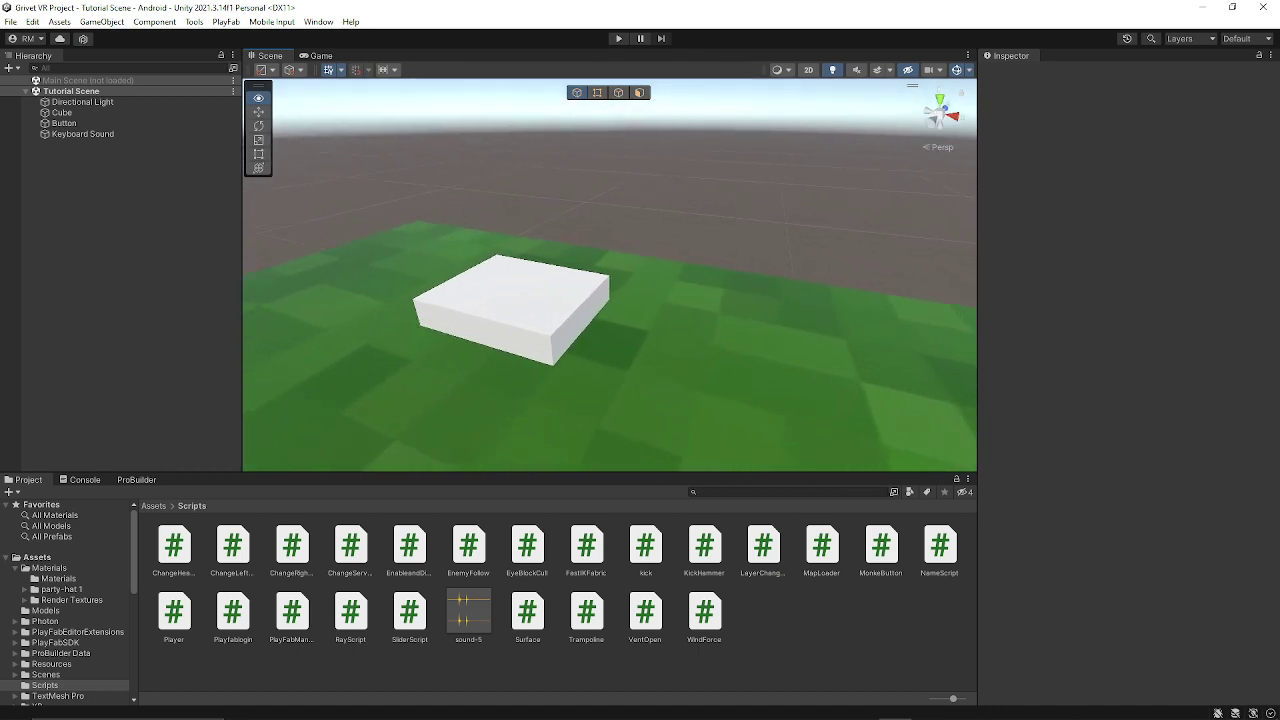
pyautogui.scroll(3, 572, 302)
pyautogui.moveTo(572, 302); pyautogui.dragTo(772, 282, button='middle')
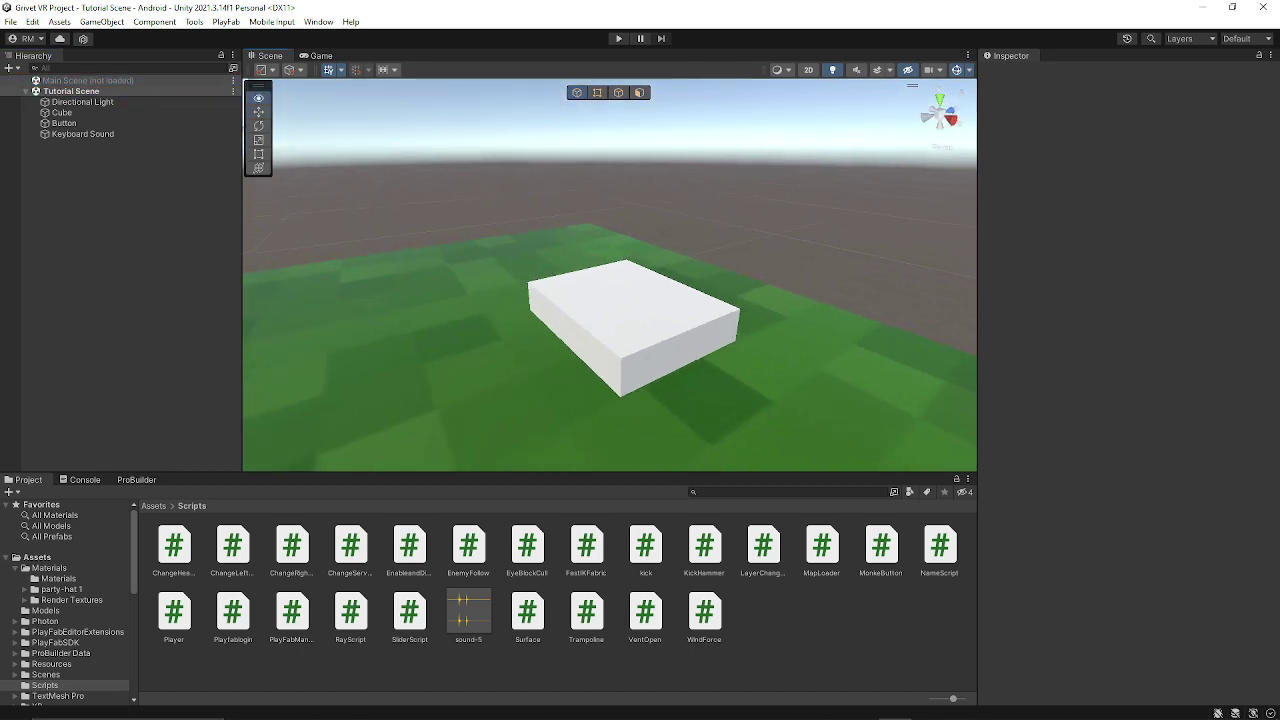
# Add the Gorilla Rig prefab from Resources > GorillaPrefabs to the Tutorial Scene
pyautogui.click(9, 68)
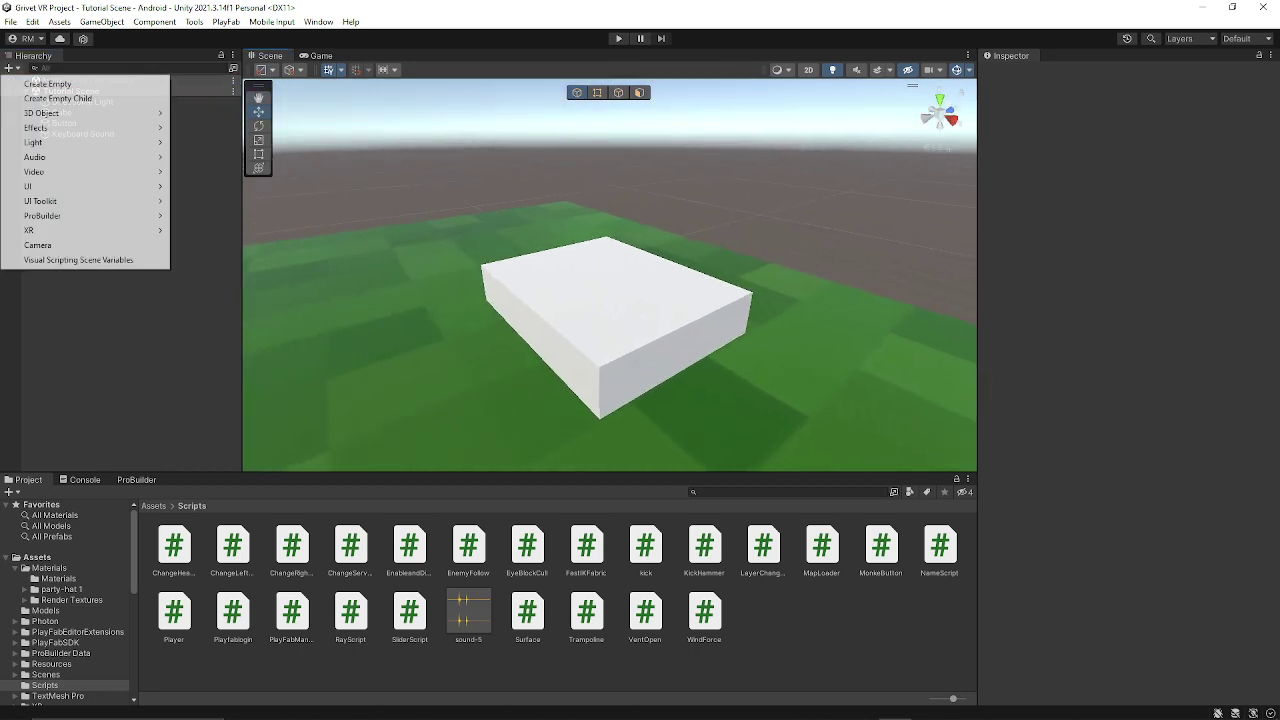
pyautogui.scroll(-3, 610, 300)
pyautogui.scroll(-2, 610, 280)
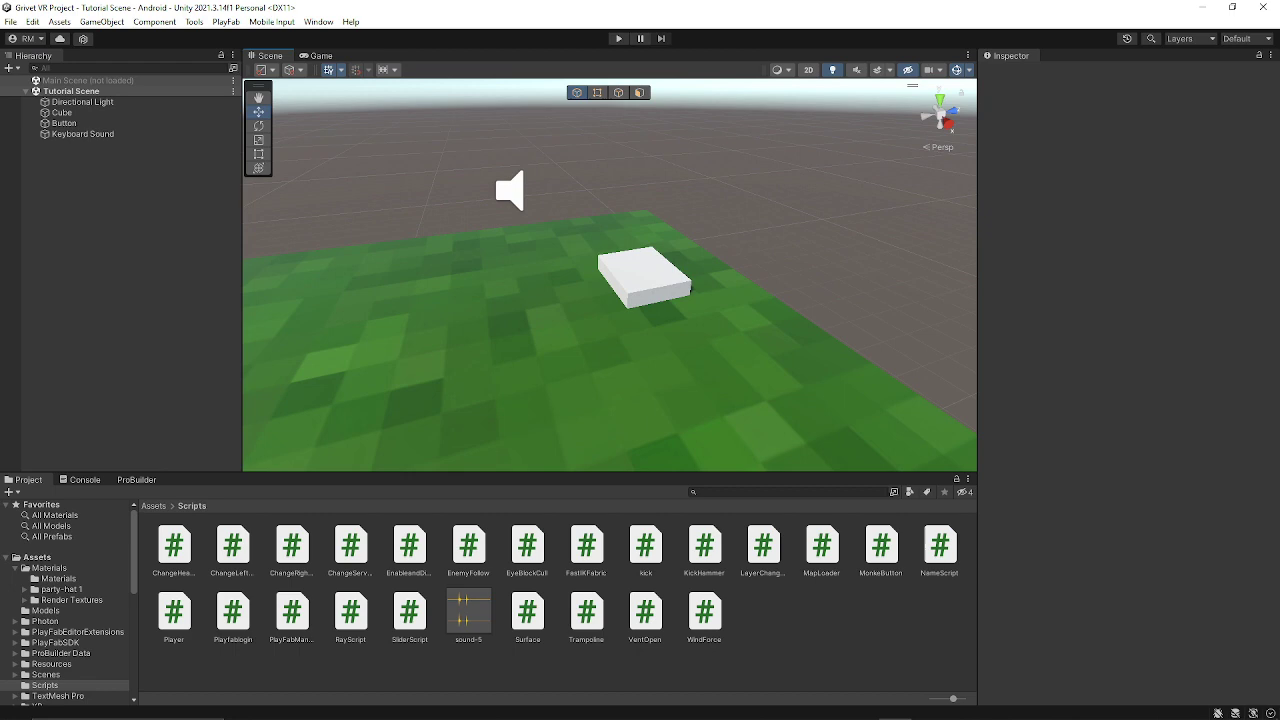
pyautogui.click(46, 674)
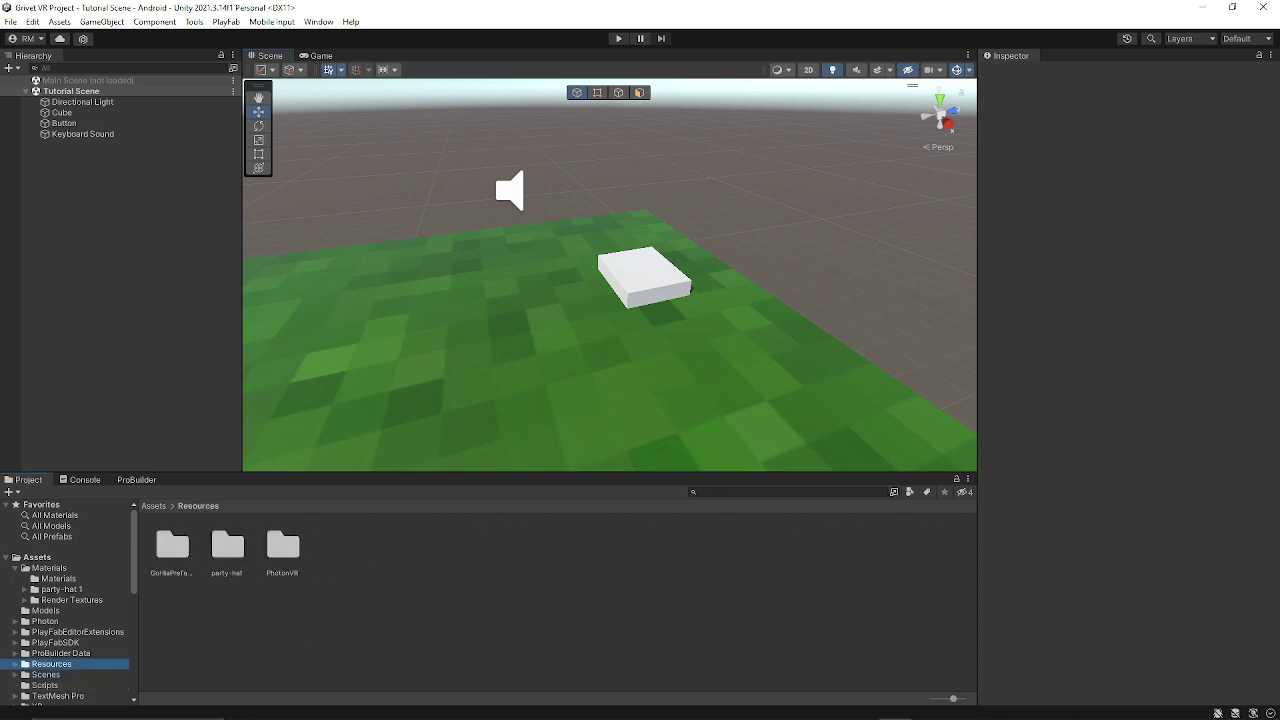
pyautogui.doubleClick(172, 545)
pyautogui.doubleClick(172, 545)
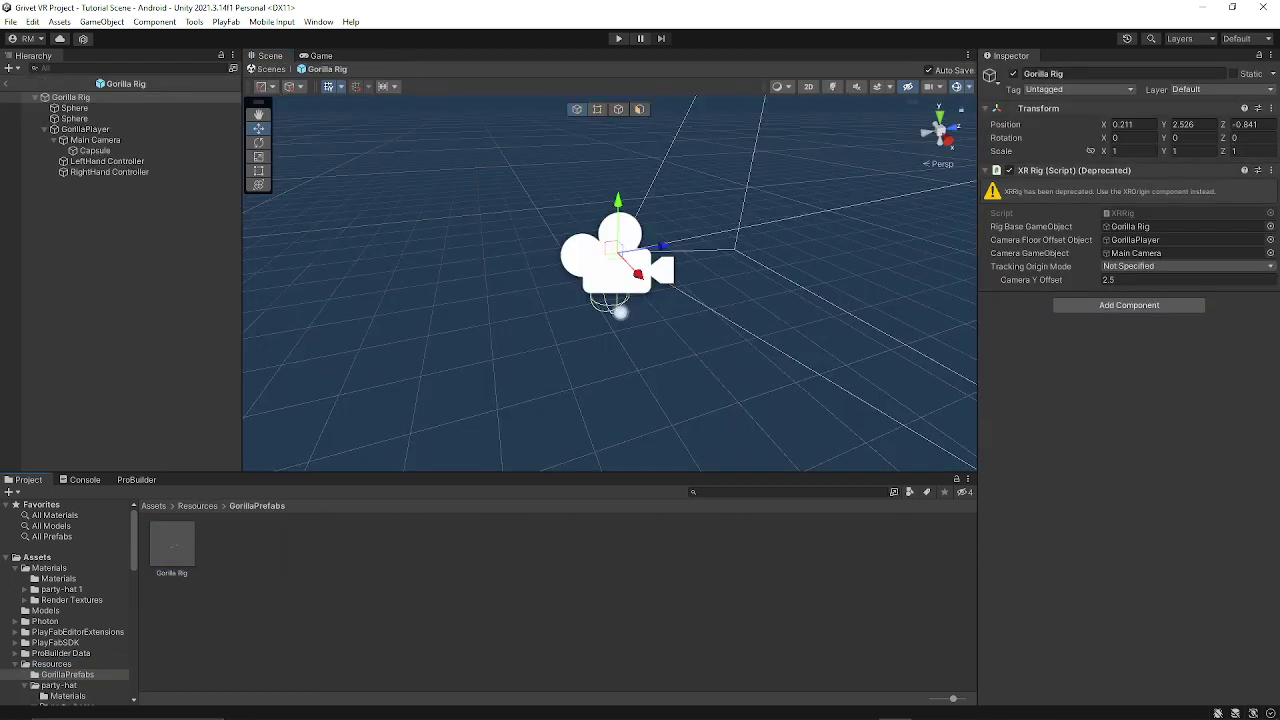
pyautogui.click(6, 83)
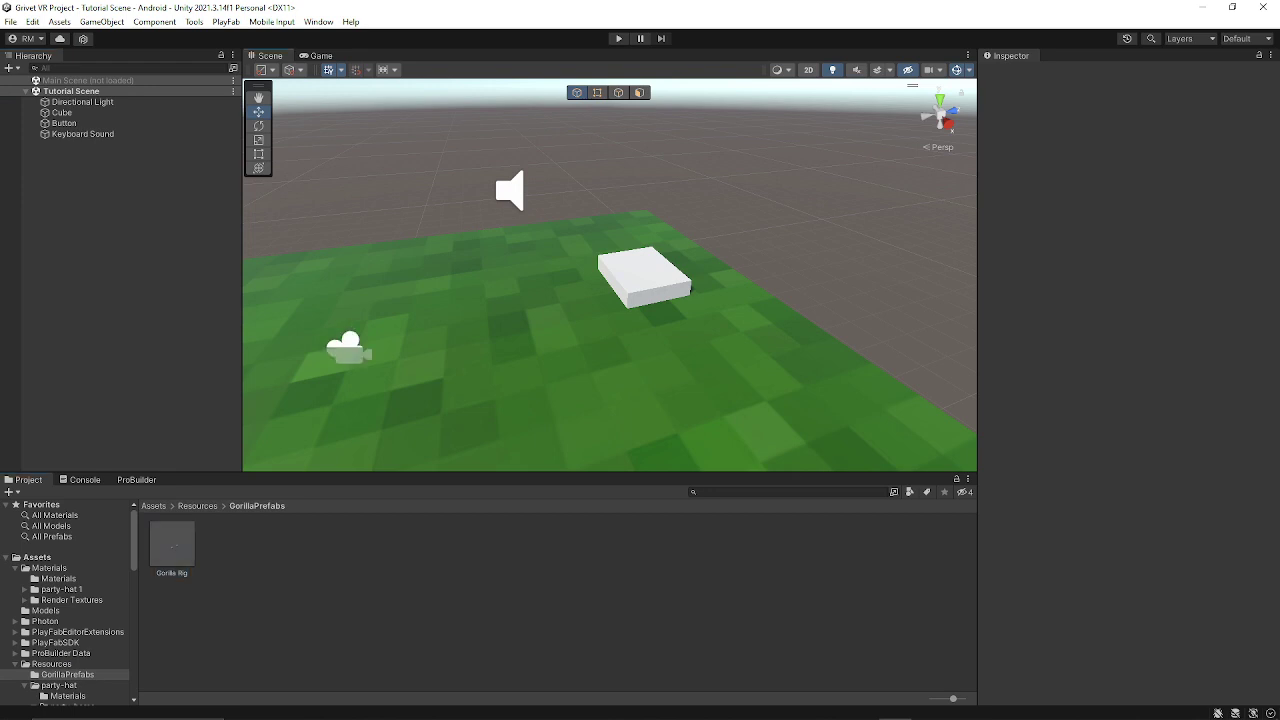
pyautogui.moveTo(172, 545); pyautogui.dragTo(90, 107)
# Unpack the Gorilla Rig completely and move it along Z near the Button
pyautogui.rightClick(57, 113)
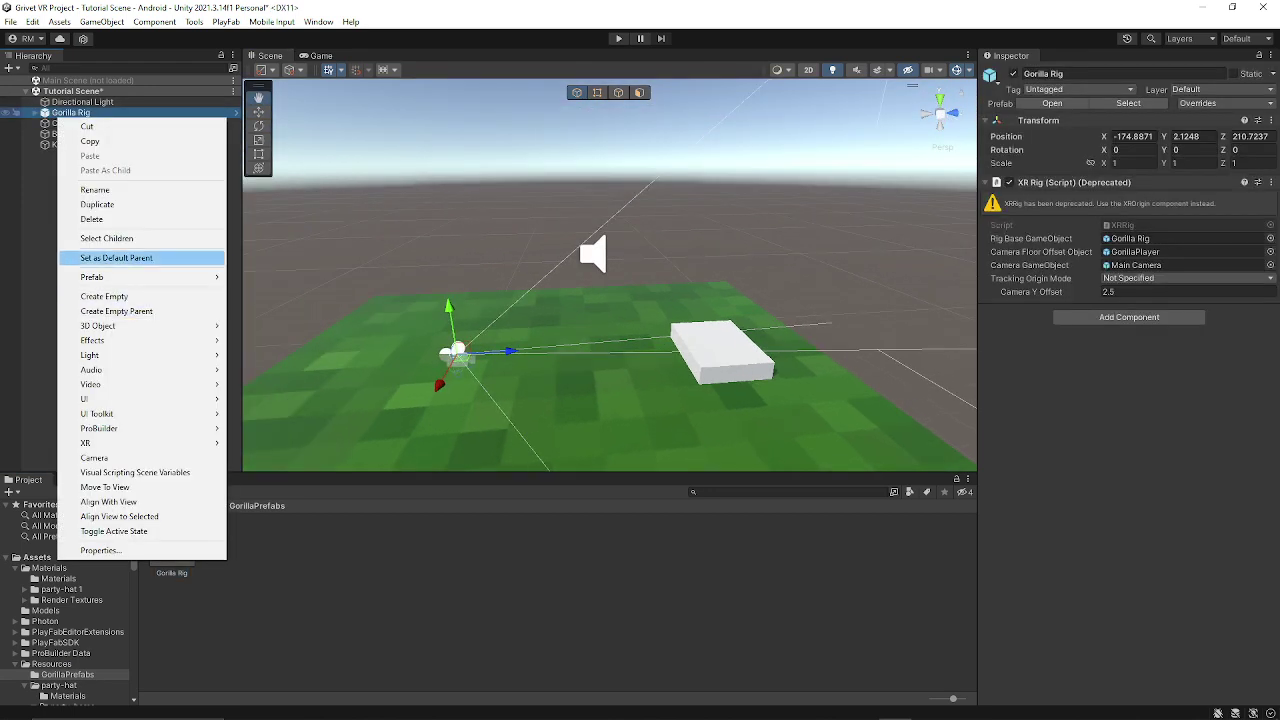
pyautogui.moveTo(150, 277)
pyautogui.click(285, 350)
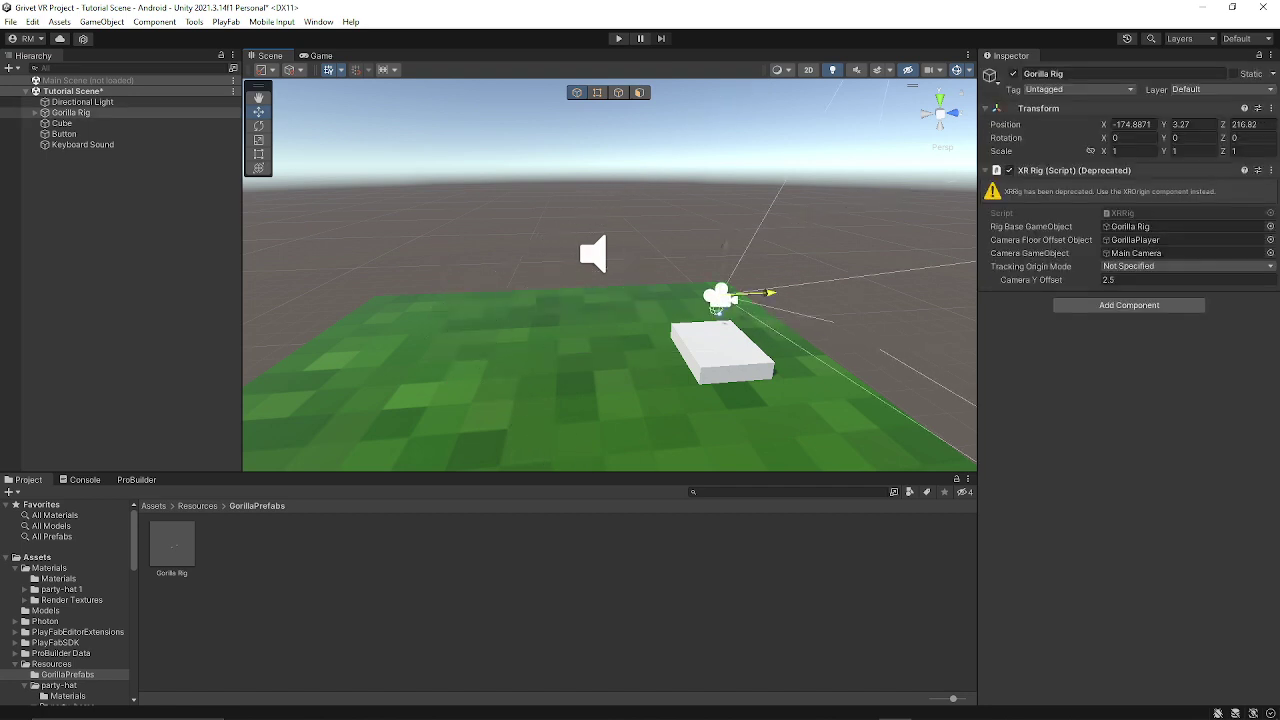
pyautogui.press('f')
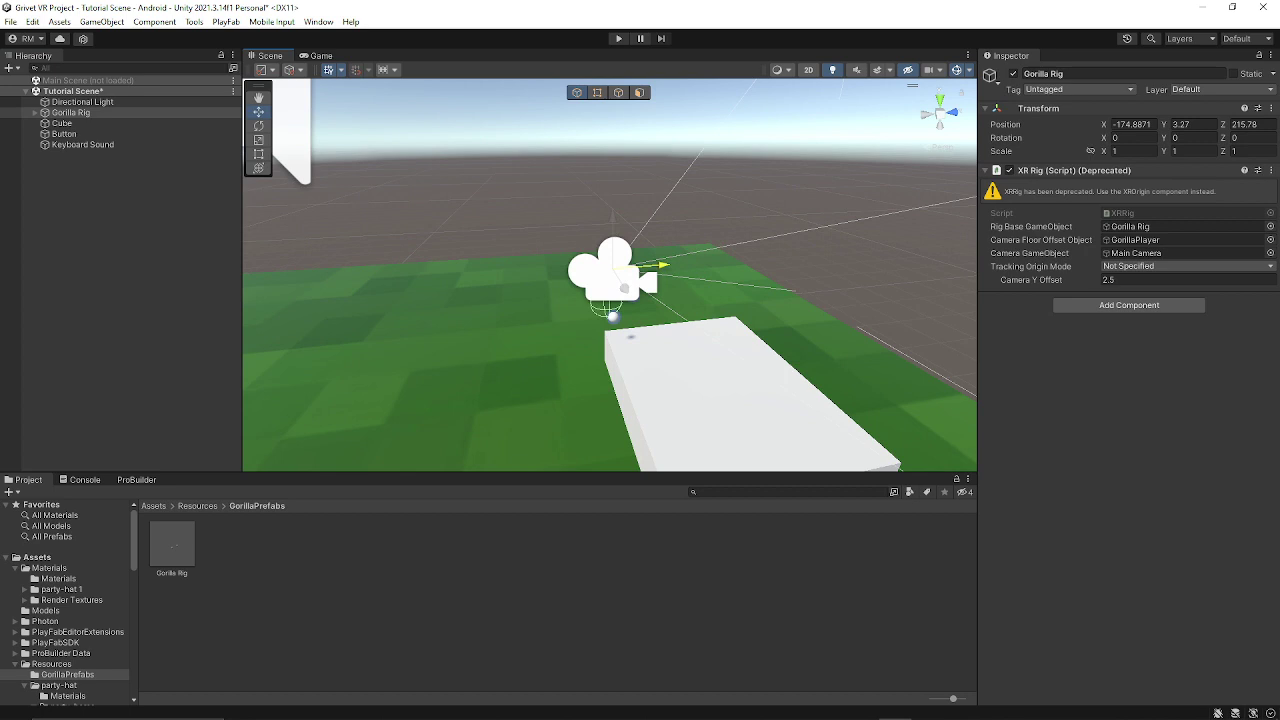
pyautogui.moveTo(660, 265); pyautogui.dragTo(578, 270)
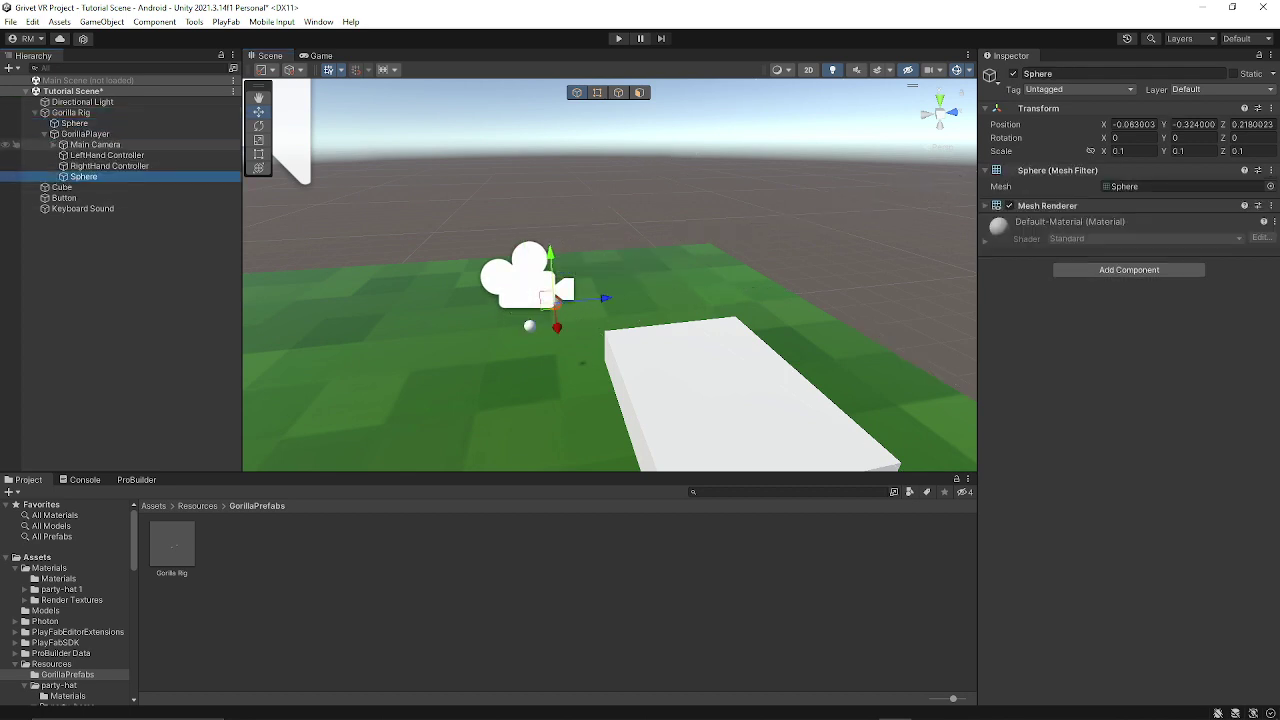
pyautogui.click(107, 166)
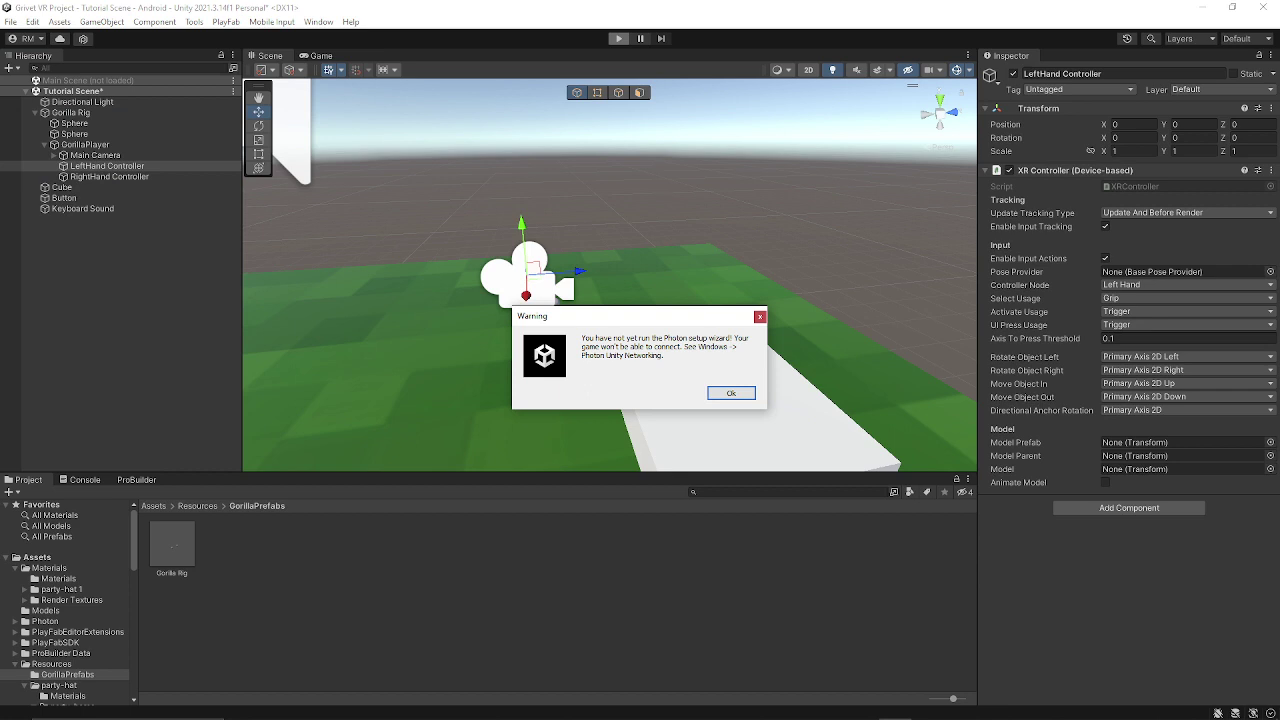
# Dismiss the Photon warning, test the scene in play mode, then stop and frame the Button
pyautogui.press('Return')
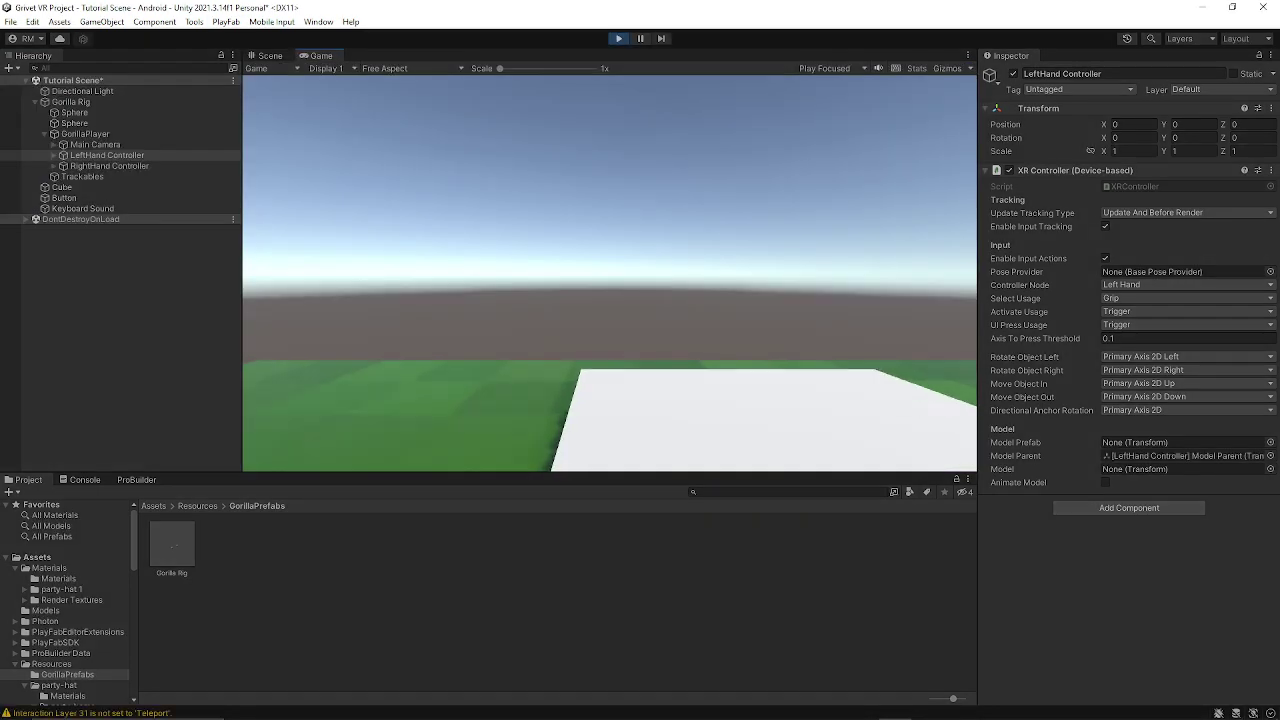
pyautogui.hotkey('ctrl', '1')
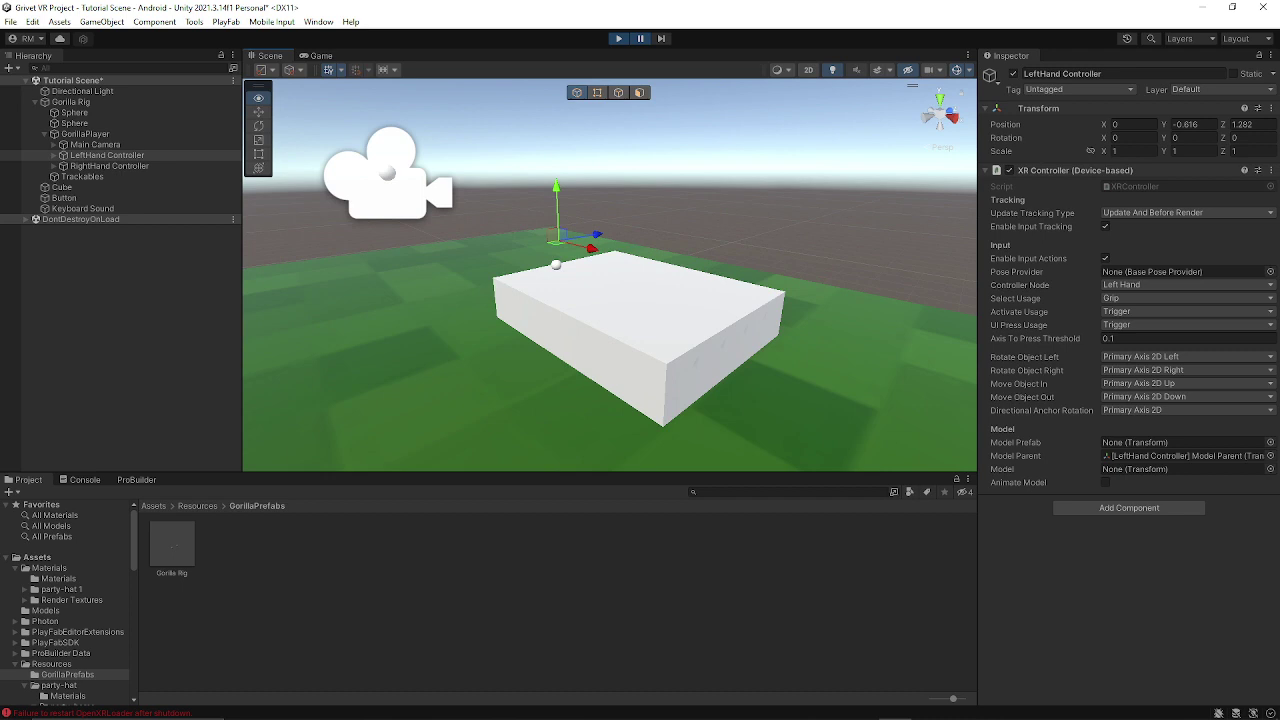
pyautogui.hotkey('ctrl', 'p')
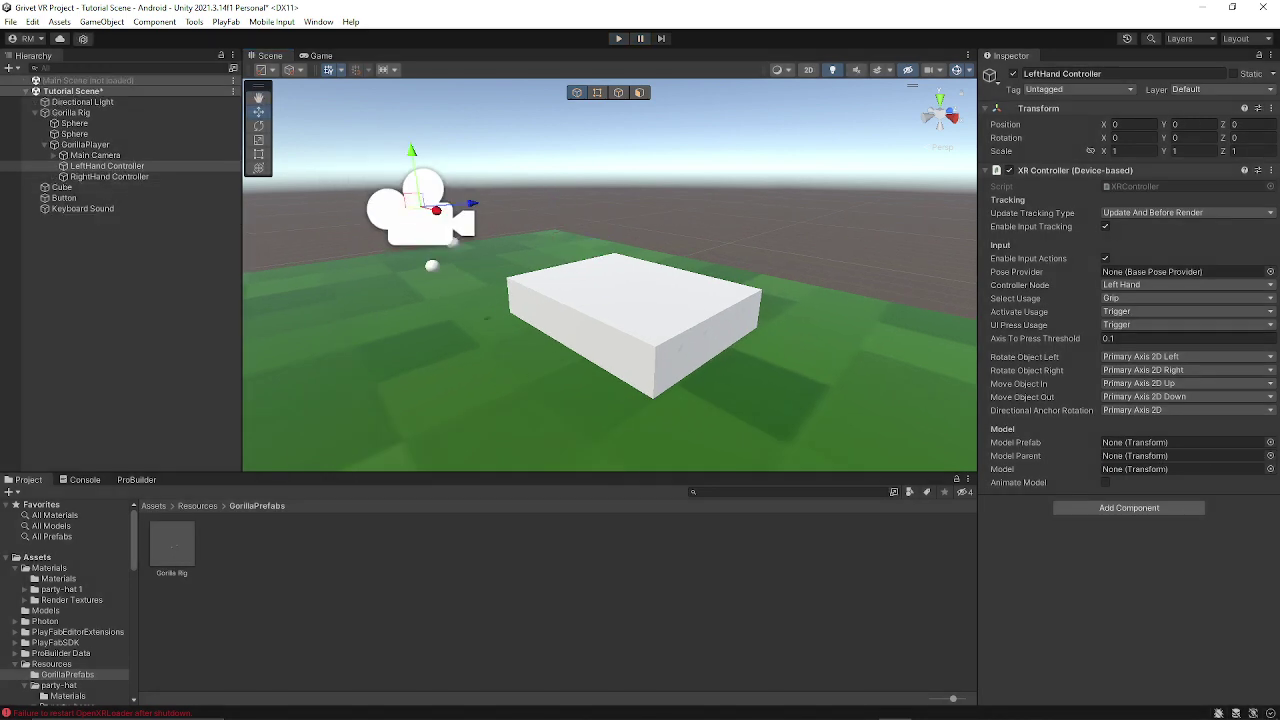
pyautogui.click(633, 320)
pyautogui.moveTo(633, 320)
pyautogui.mouseDown(button='right')
pyautogui.moveTo(608, 310)
pyautogui.moveTo(648, 310)
pyautogui.mouseUp(button='right')
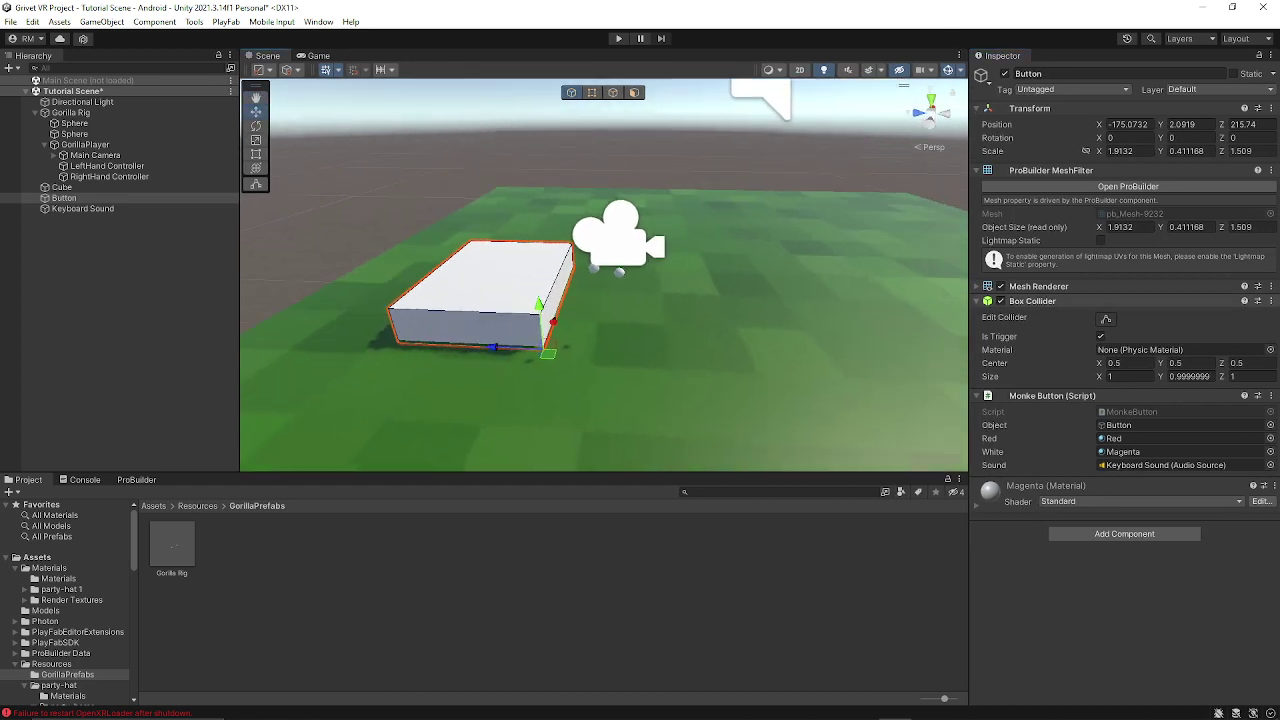
# Clear the Button and grass plane selections so nothing is selected in the scene
pyautogui.scroll(-5, 600, 275)
pyautogui.hotkey('shift', 'd')
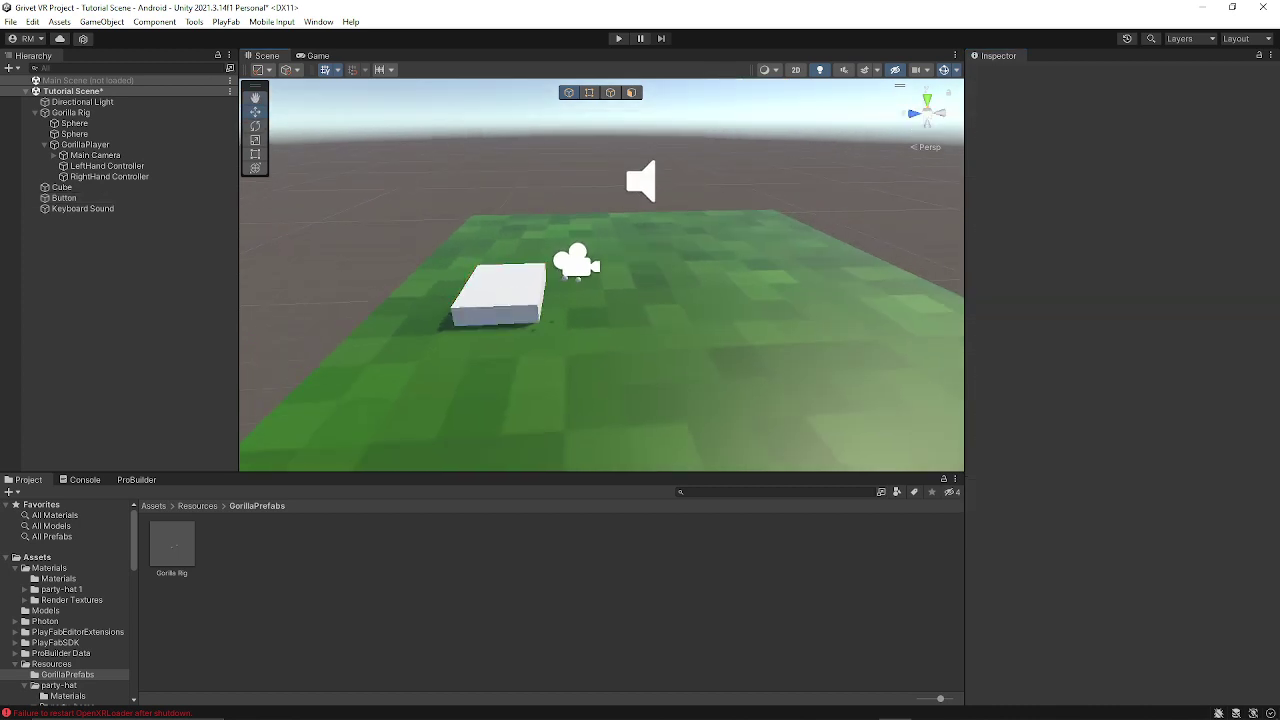
pyautogui.moveTo(600, 300); pyautogui.dragTo(590, 355, button='right')
pyautogui.click(640, 380)
pyautogui.hotkey('shift', 'd')
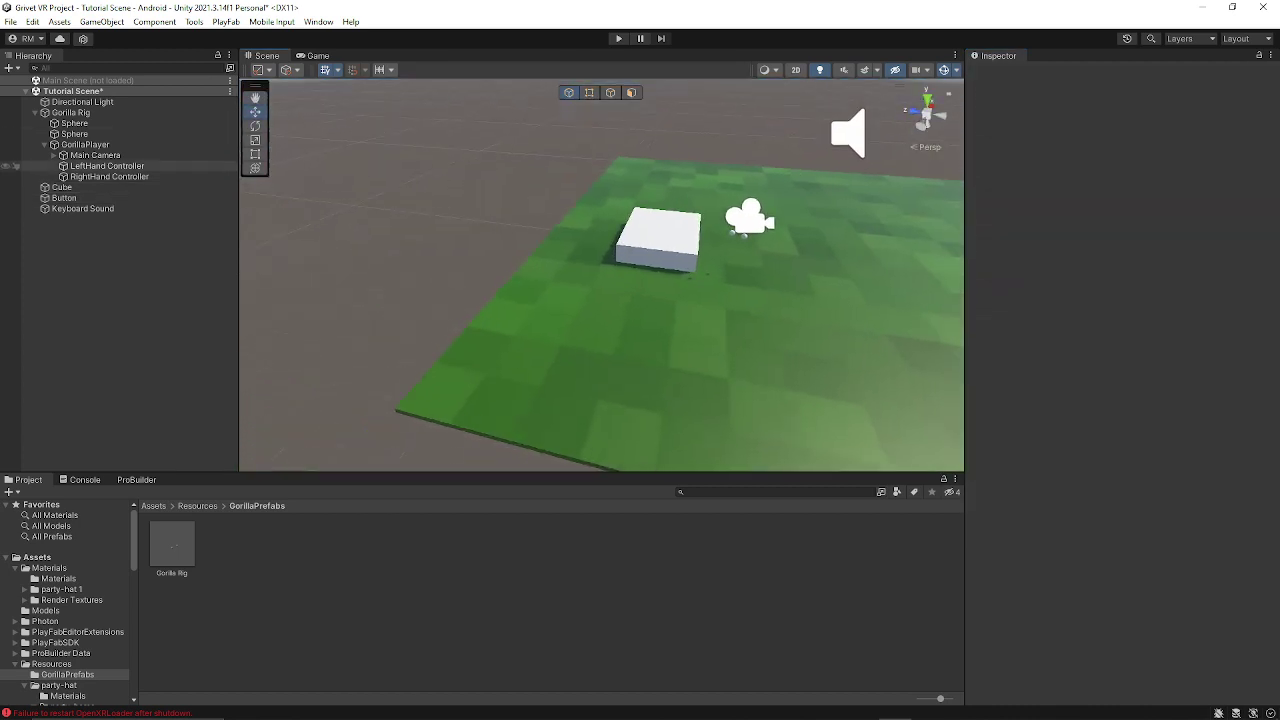
# Save the Tutorial Scene with File > Save
pyautogui.click(10, 21)
pyautogui.click(40, 86)
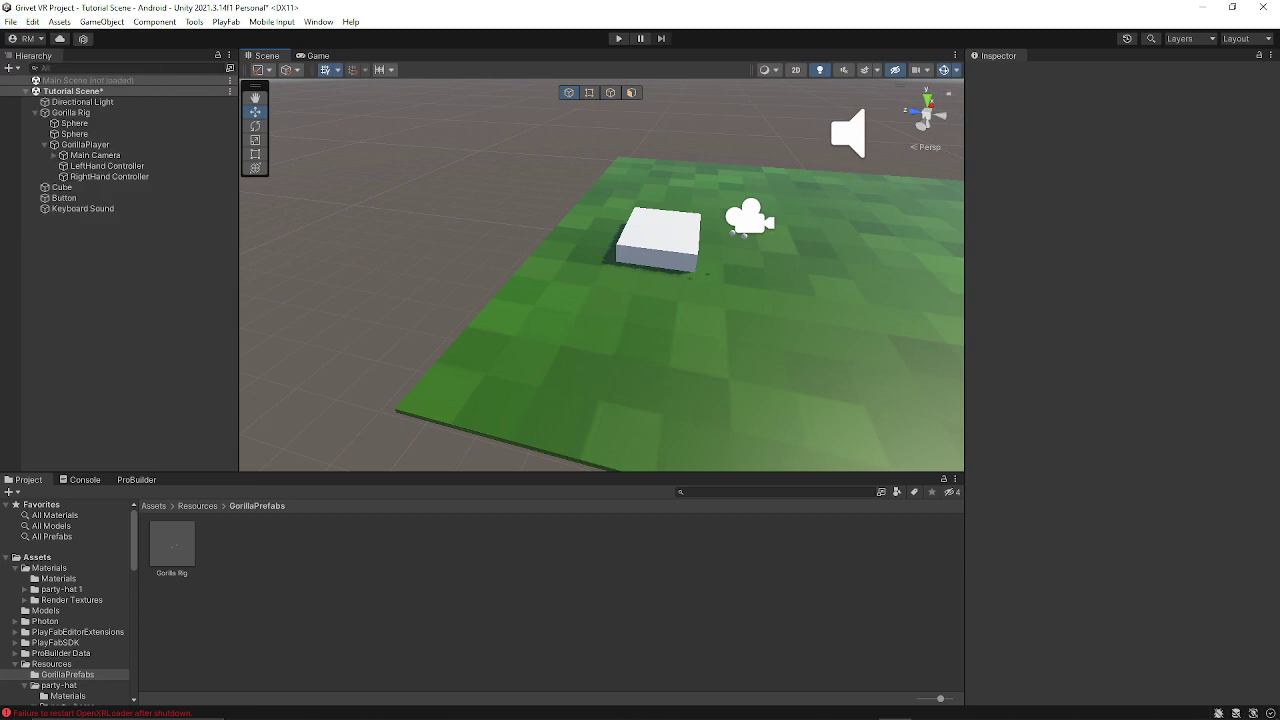
pyautogui.click(10, 21)
pyautogui.click(40, 86)
# Fly the Scene camera back for an overview of the whole grass plane
pyautogui.moveTo(690, 130); pyautogui.dragTo(656, 168, button='right')
pyautogui.press('s')
pyautogui.press('w')
pyautogui.press('s')
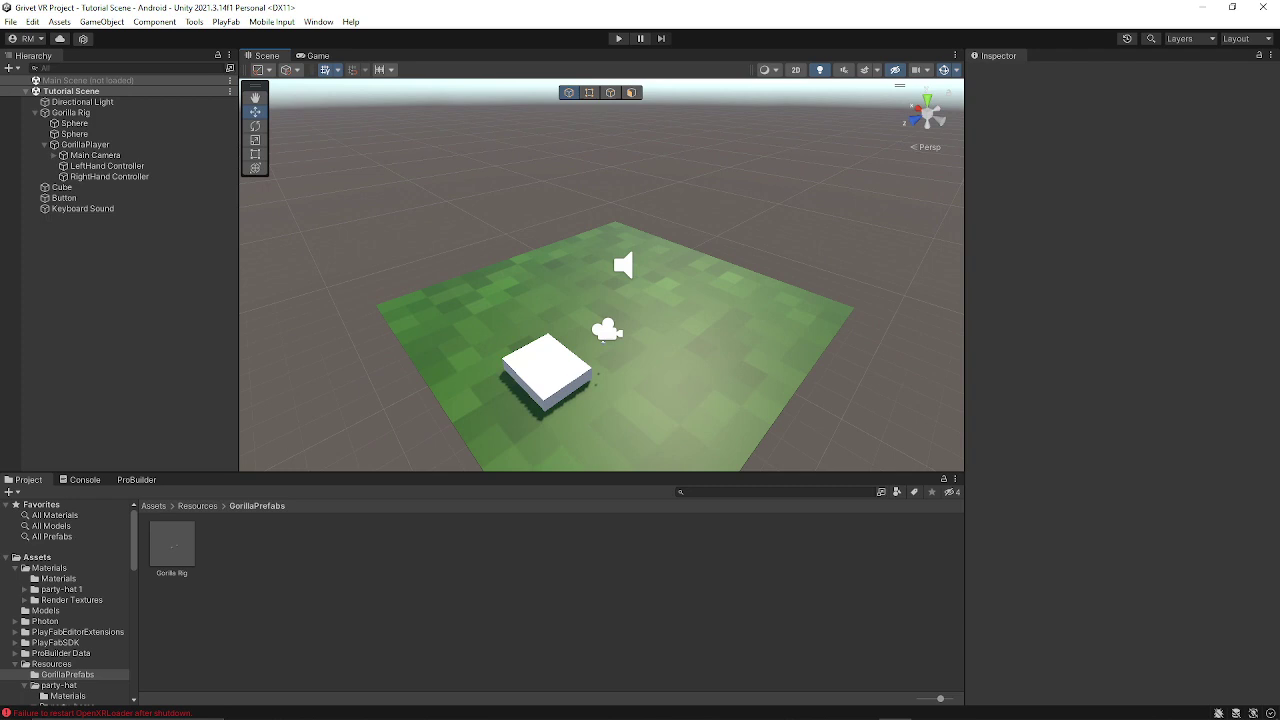